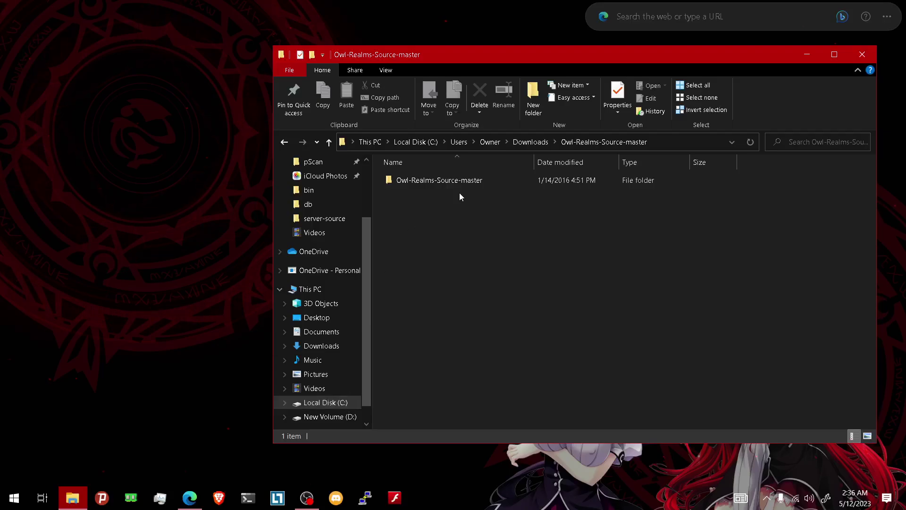
{"action": "left_click", "coordinate": [189, 497]}
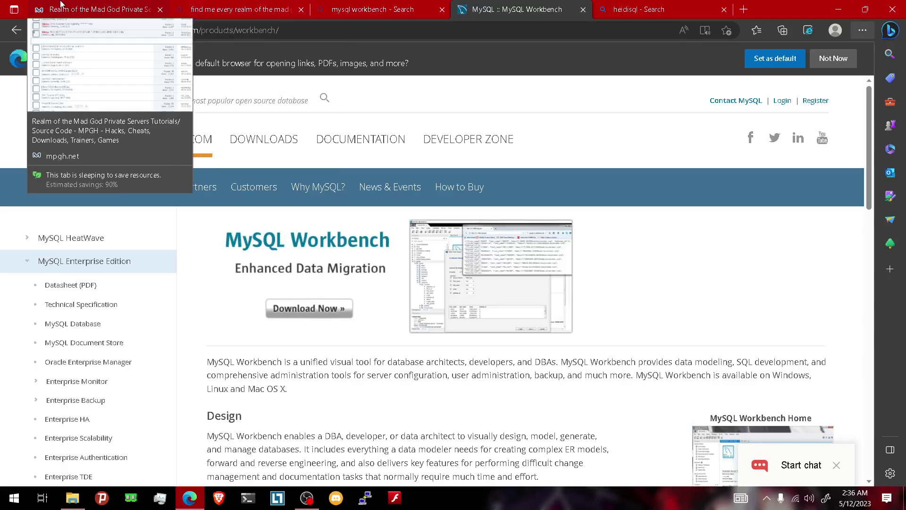
{"action": "left_click", "coordinate": [833, 5]}
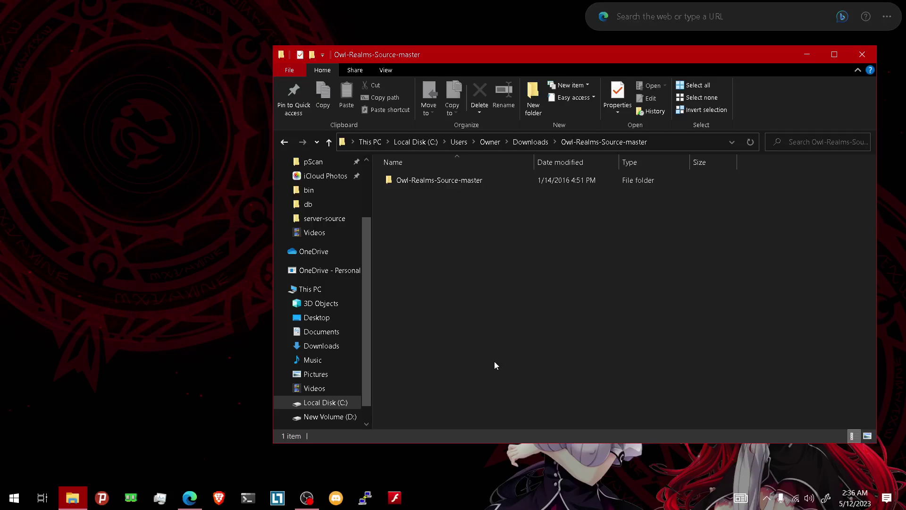
{"action": "left_click", "coordinate": [73, 497]}
{"action": "left_click", "coordinate": [73, 498]}
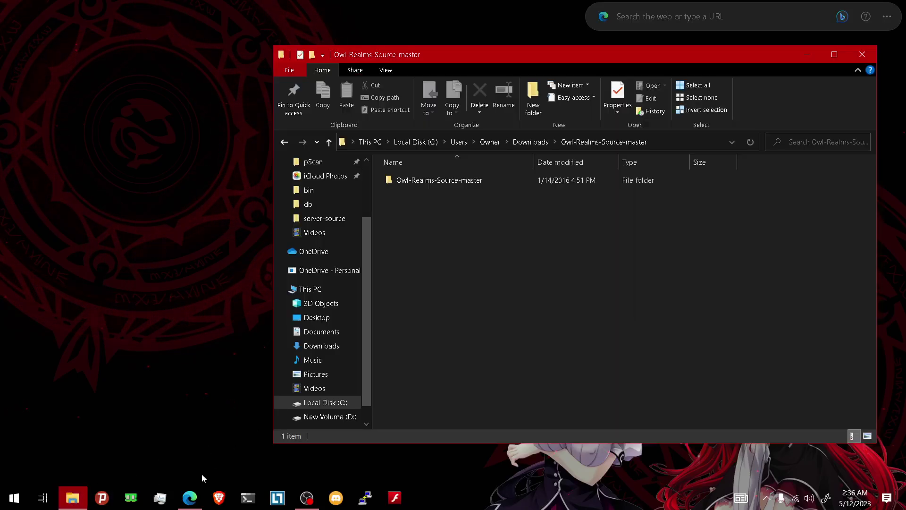
Step: Open the server.sln solution from the inner Owl-Realms-Source-master folder
{"action": "double_click", "coordinate": [452, 180]}
{"action": "scroll", "coordinate": [467, 321], "scroll_direction": "down", "scroll_amount": 12}
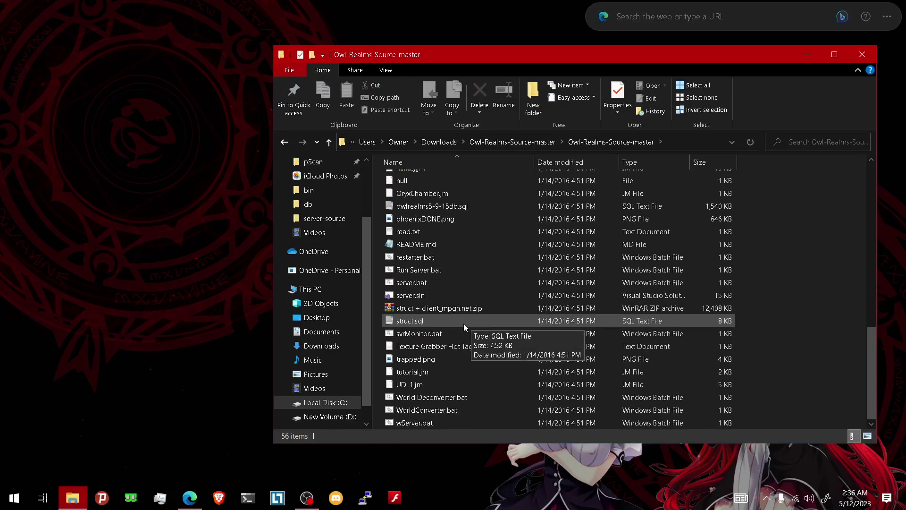
{"action": "left_click", "coordinate": [409, 297]}
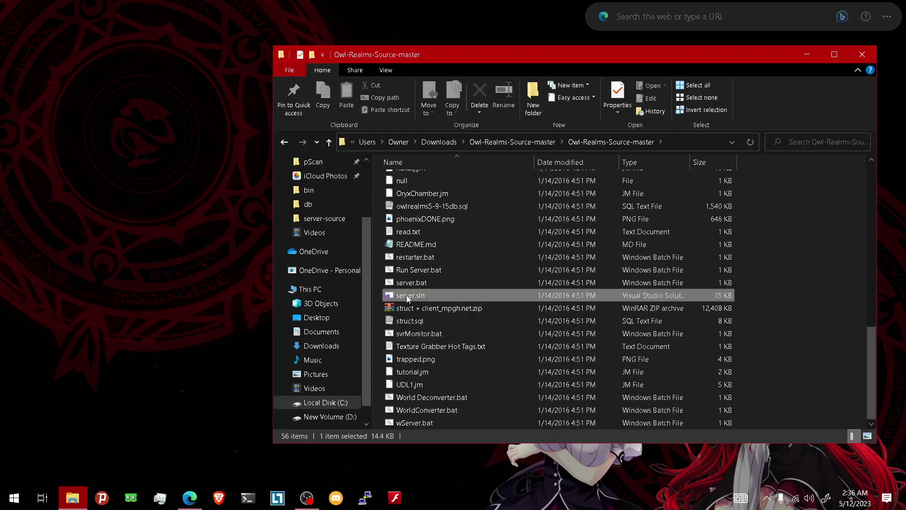
{"action": "double_click", "coordinate": [409, 296]}
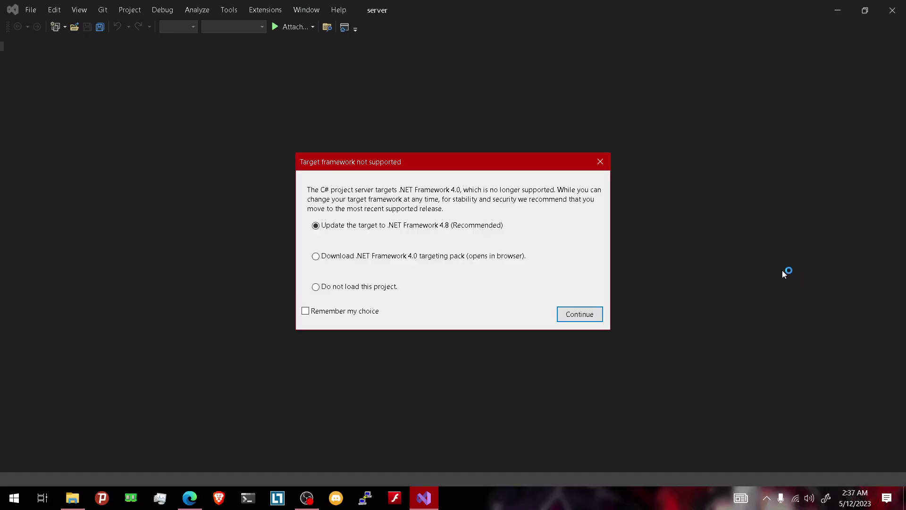
Step: Update the project target to .NET Framework 4.8, remembering the choice, and dismiss the feedback survey
{"action": "left_click", "coordinate": [348, 311]}
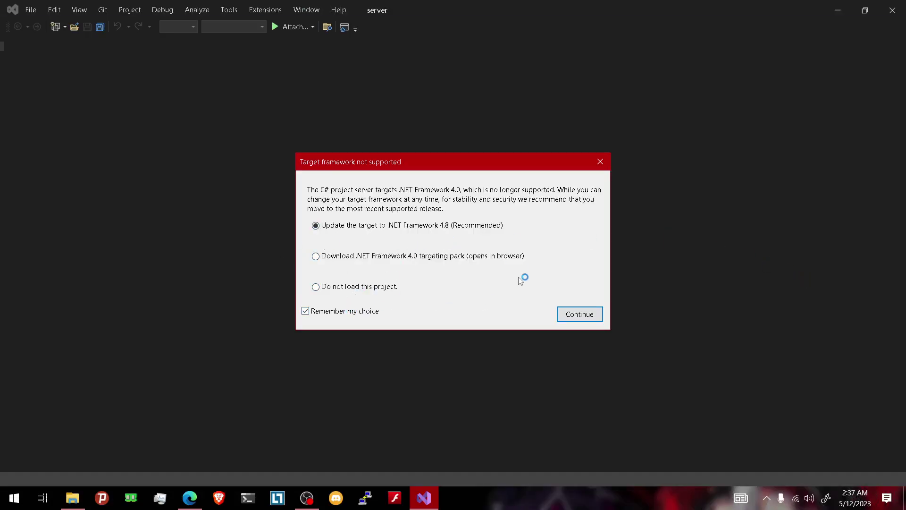
{"action": "left_click", "coordinate": [580, 316]}
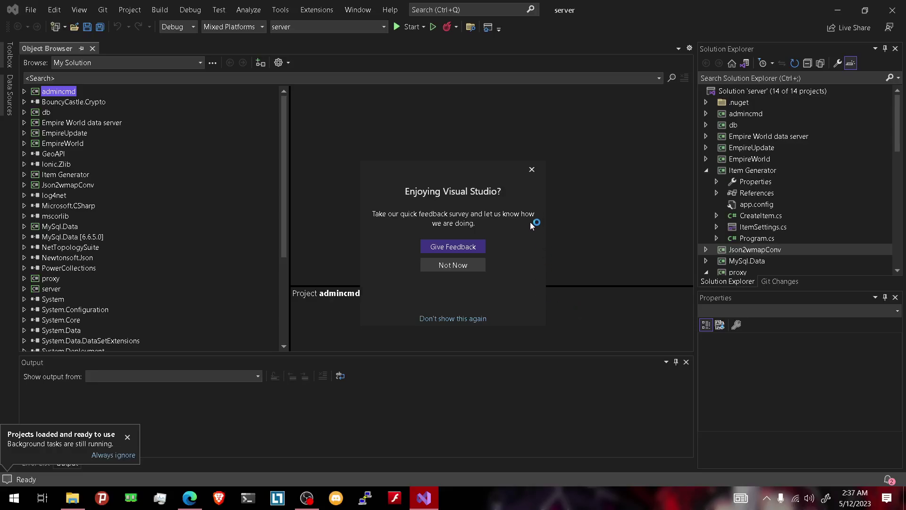
{"action": "left_click", "coordinate": [533, 175]}
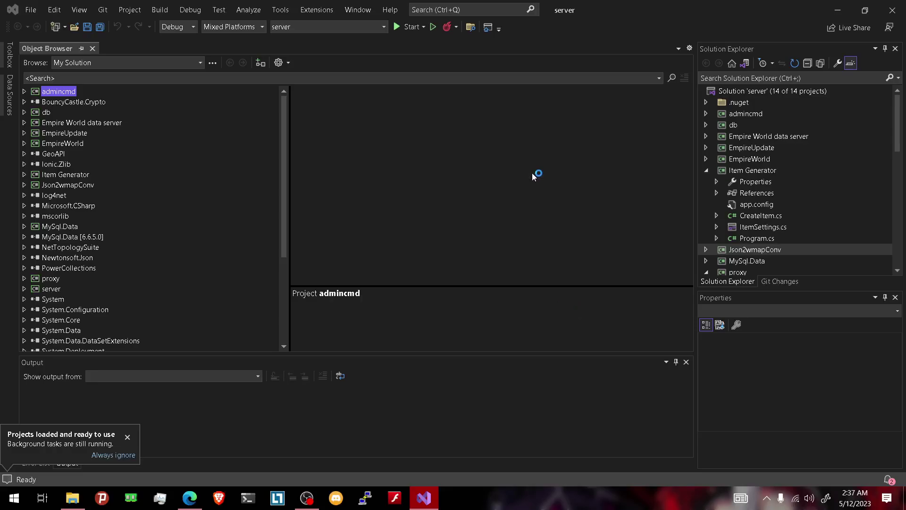
Step: Build the whole server solution
{"action": "left_click", "coordinate": [782, 92]}
{"action": "right_click", "coordinate": [782, 92]}
{"action": "left_click", "coordinate": [774, 55]}
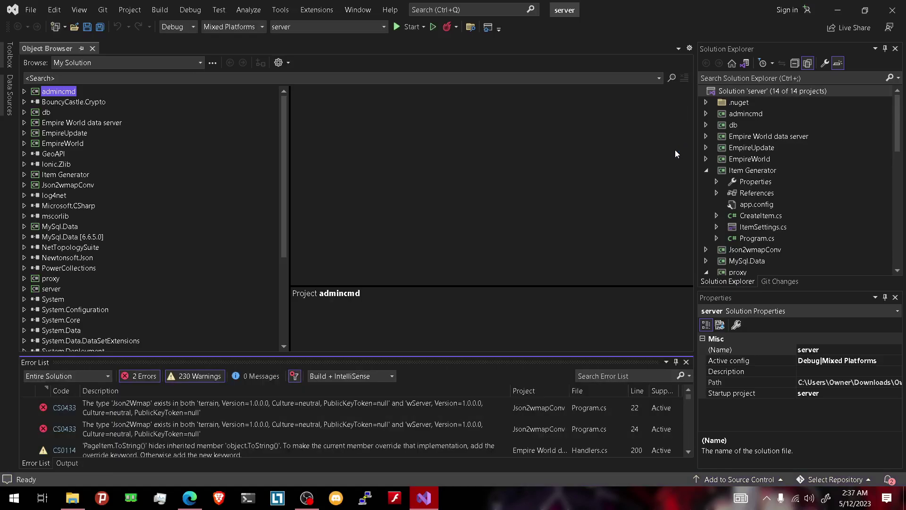
Step: Go to the first CS0433 error in Json2wmapConv's Program.cs and delete lines 22 to 25, including both Json2Wmap conversion calls
{"action": "double_click", "coordinate": [234, 408]}
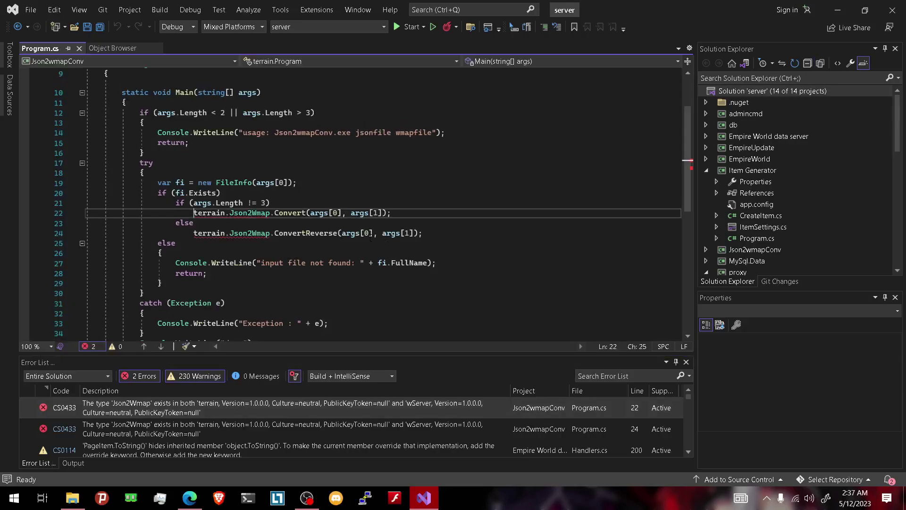
{"action": "left_click_drag", "start_coordinate": [181, 244], "coordinate": [71, 217]}
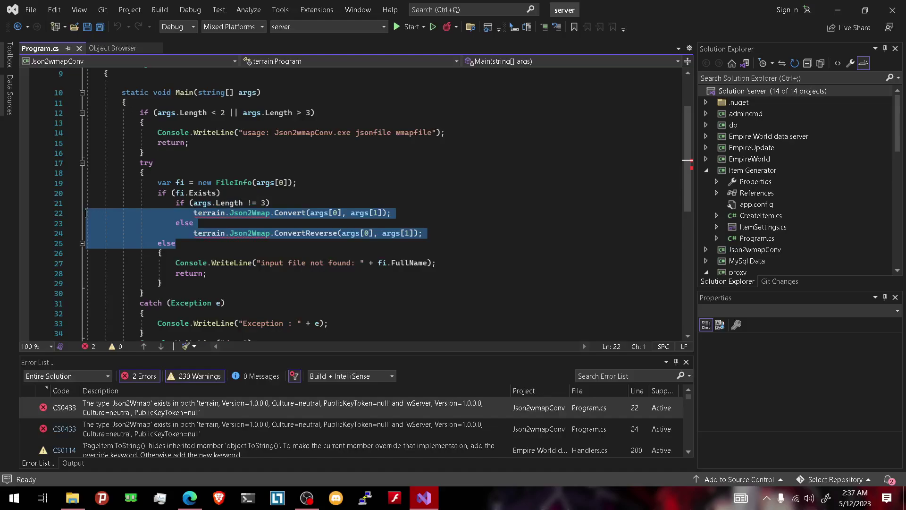
{"action": "key", "text": "BackSpace"}
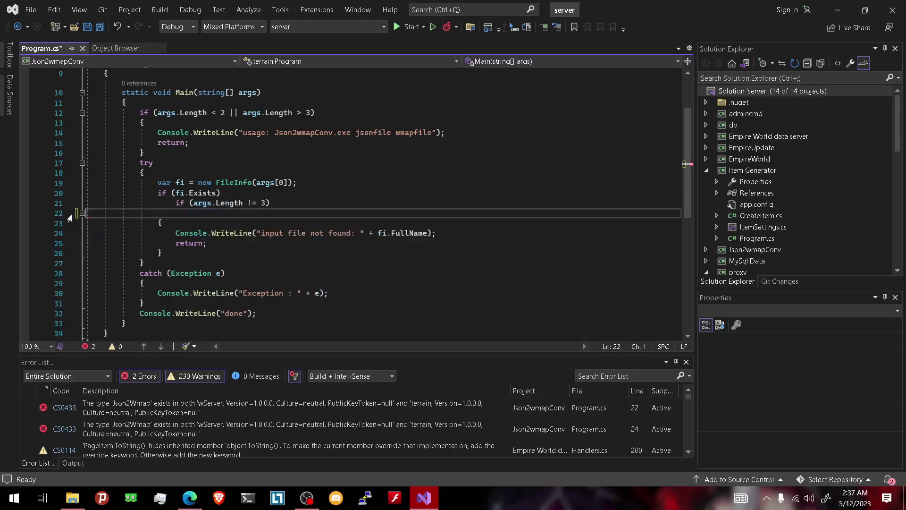
{"action": "key", "text": "BackSpace"}
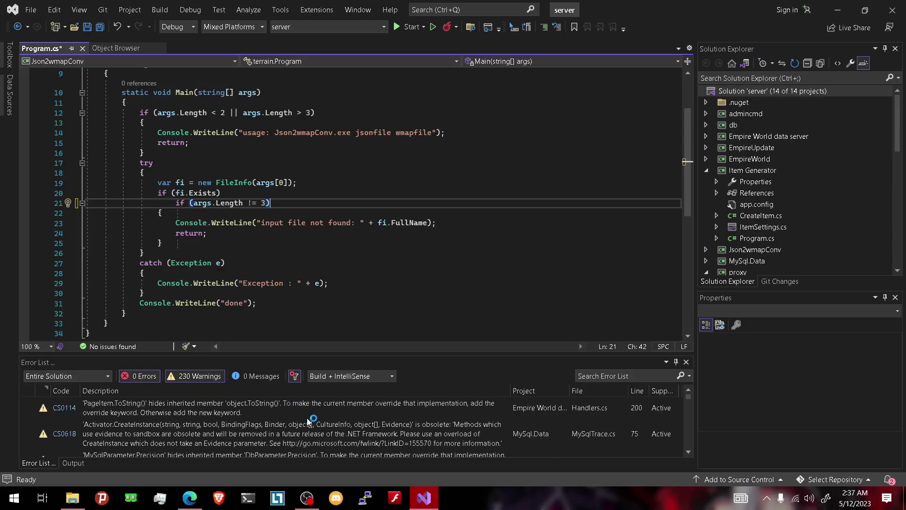
Step: Search the solution for database.cs and open the Database.cs file of the db project
{"action": "left_click", "coordinate": [744, 79]}
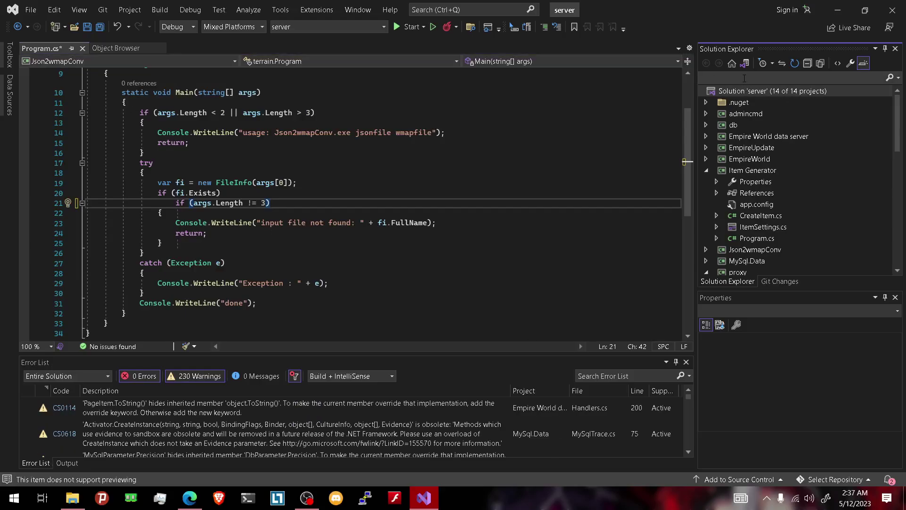
{"action": "type", "text": "databa"}
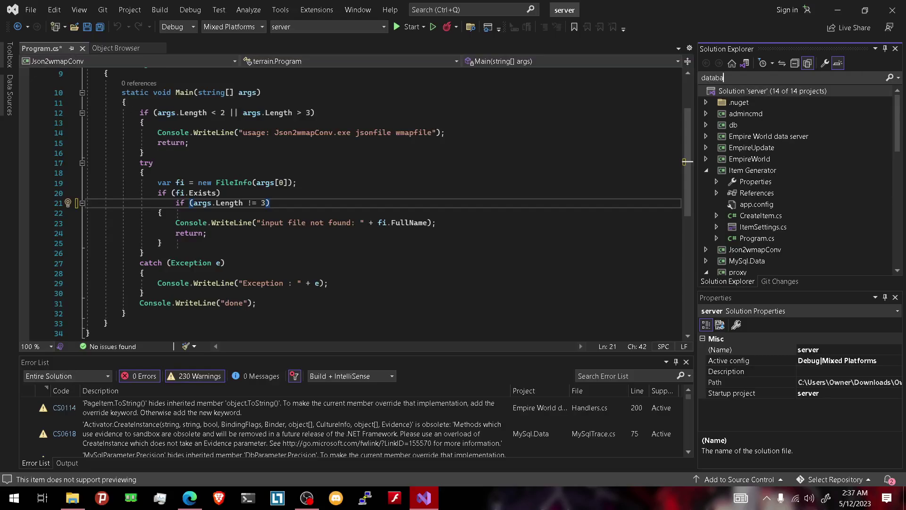
{"action": "type", "text": "se.cs"}
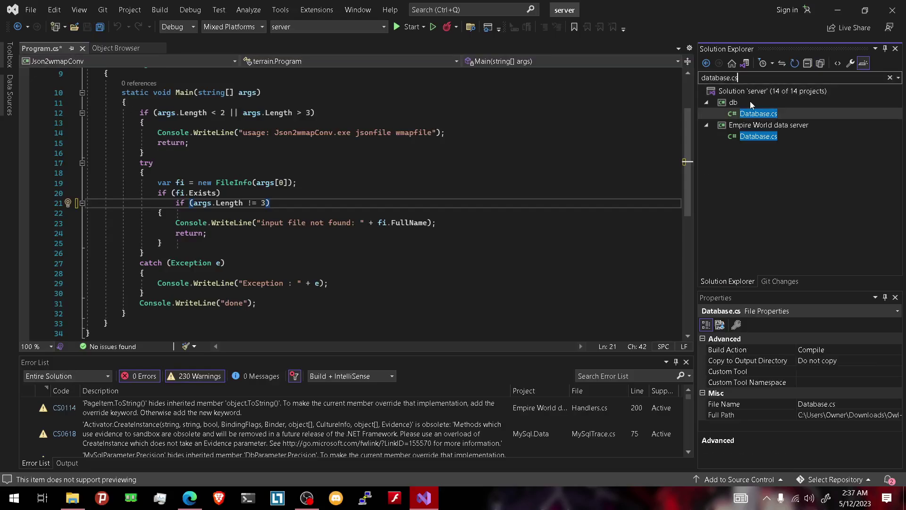
{"action": "double_click", "coordinate": [751, 112]}
Step: Clear the password value in the active MySqlConnection string on line 51 of Database.cs and rebuild the solution
{"action": "scroll", "coordinate": [450, 257], "scroll_direction": "down", "scroll_amount": 11}
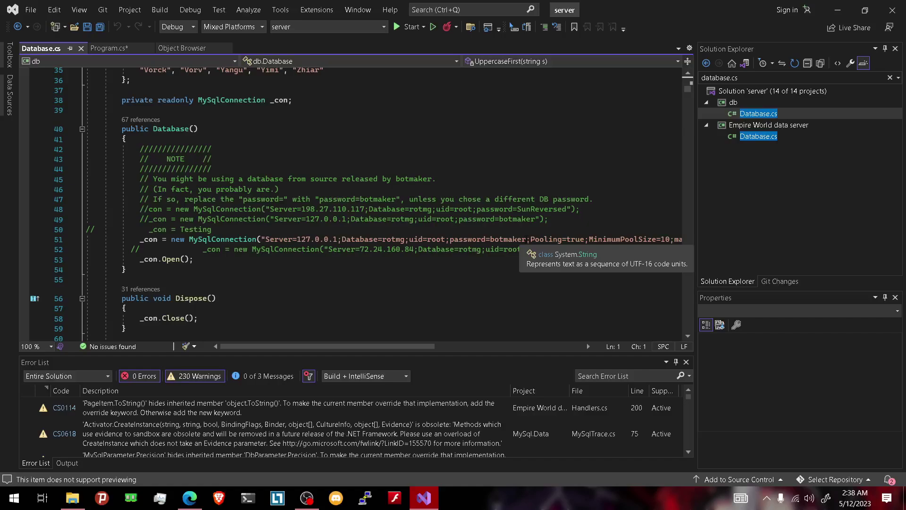
{"action": "left_click_drag", "start_coordinate": [526, 239], "coordinate": [490, 239]}
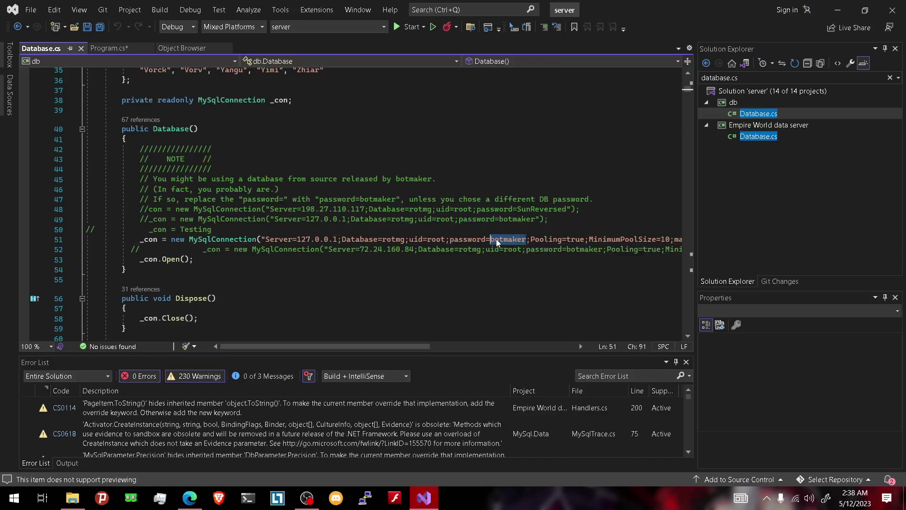
{"action": "key", "text": "BackSpace"}
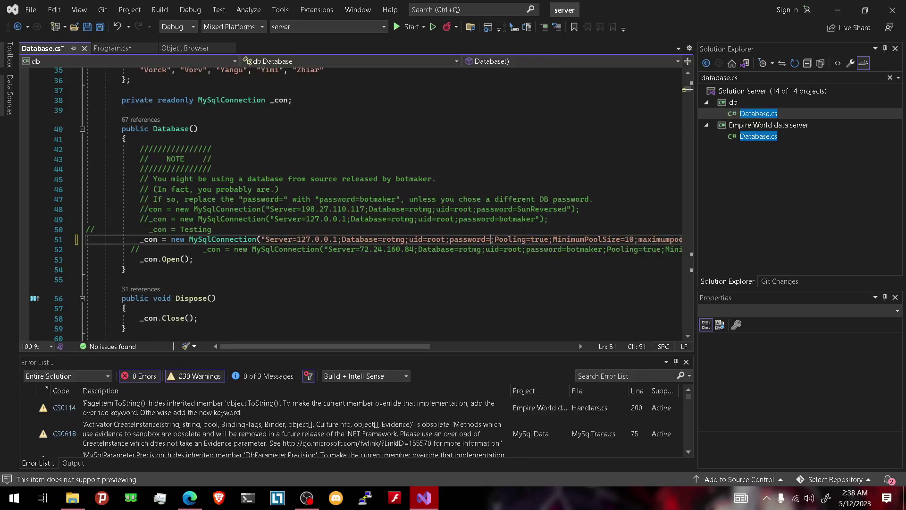
{"action": "right_click", "coordinate": [772, 93]}
{"action": "left_click", "coordinate": [763, 109]}
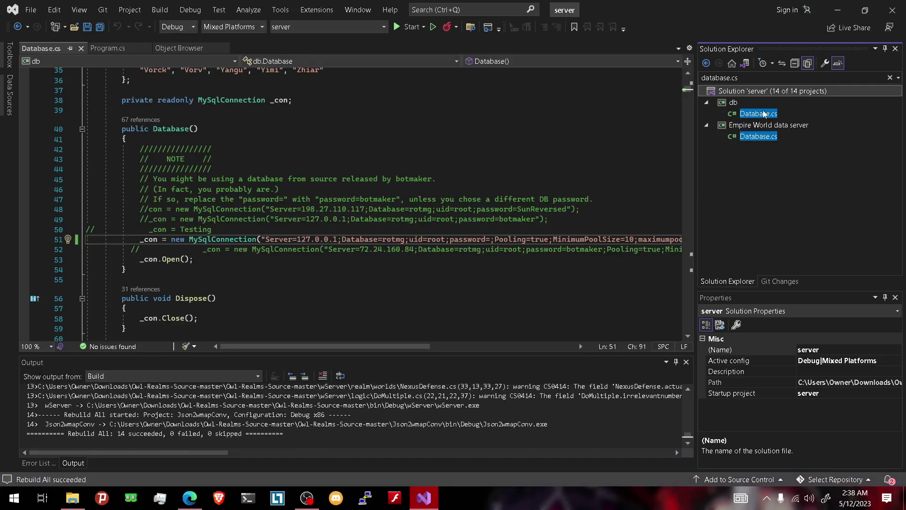
Step: Minimize the code editor and launch MySQL Workbench
{"action": "left_click", "coordinate": [837, 10]}
{"action": "left_click", "coordinate": [14, 498]}
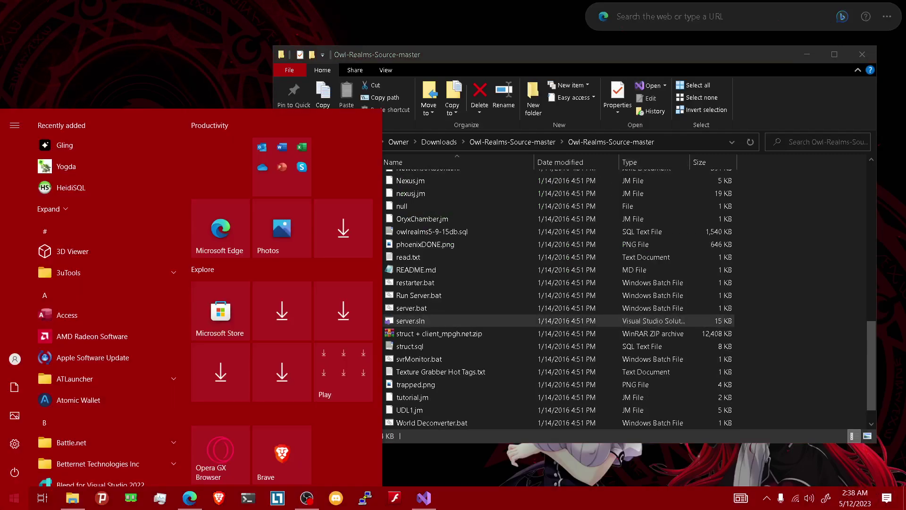
{"action": "type", "text": "worl"}
{"action": "key", "text": "BackSpace"}
{"action": "type", "text": "k"}
{"action": "key", "text": "Escape"}
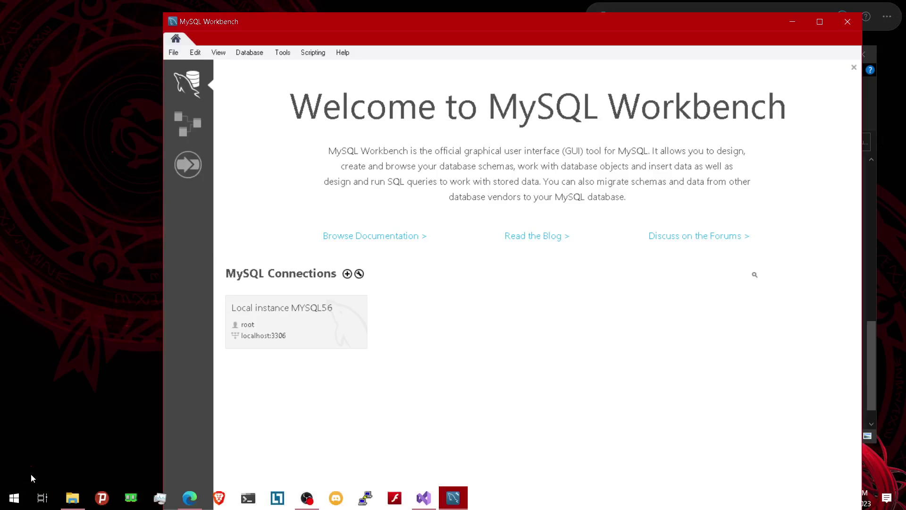
Step: Delete all existing MySQL connections and confirm the deletion
{"action": "right_click", "coordinate": [290, 354]}
{"action": "left_click", "coordinate": [344, 482]}
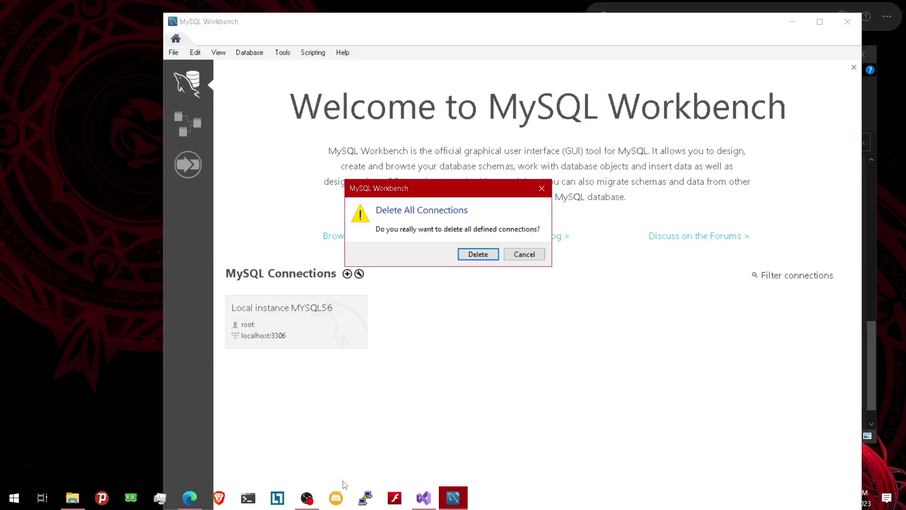
{"action": "left_click", "coordinate": [476, 255]}
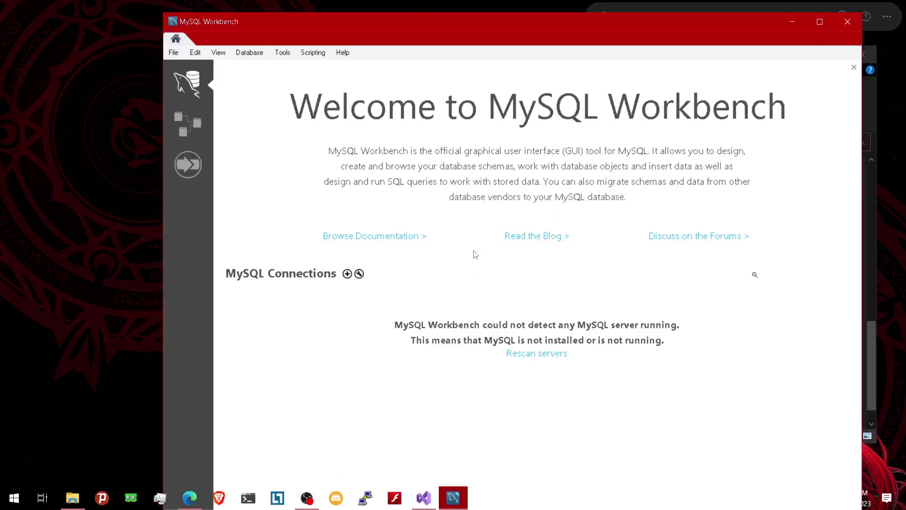
Step: Set up a new connection to 127.0.0.1 on port 3306 as root without a stored password, and test it despite the version warning
{"action": "left_click", "coordinate": [347, 274]}
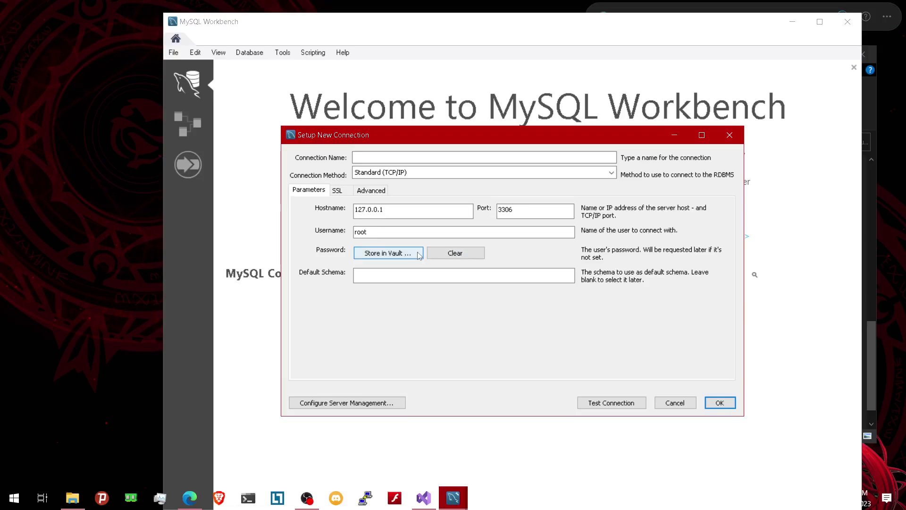
{"action": "left_click", "coordinate": [405, 259]}
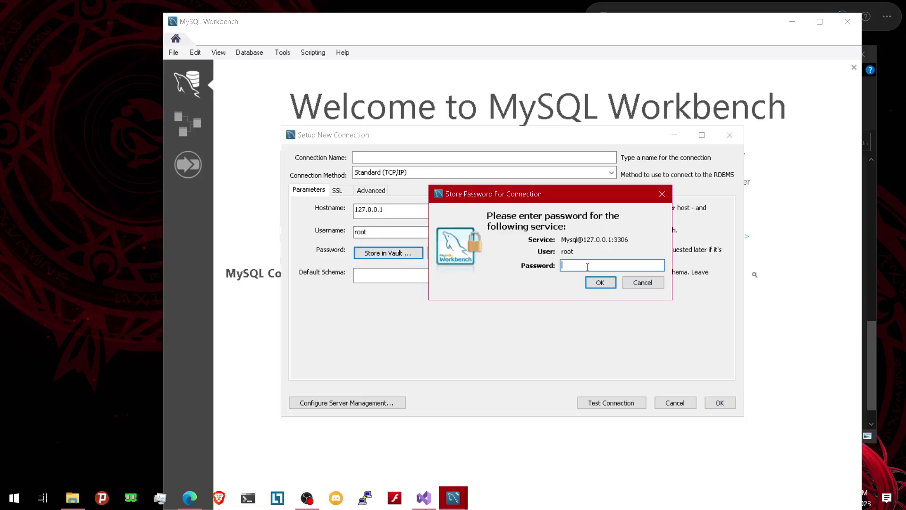
{"action": "left_click", "coordinate": [645, 285]}
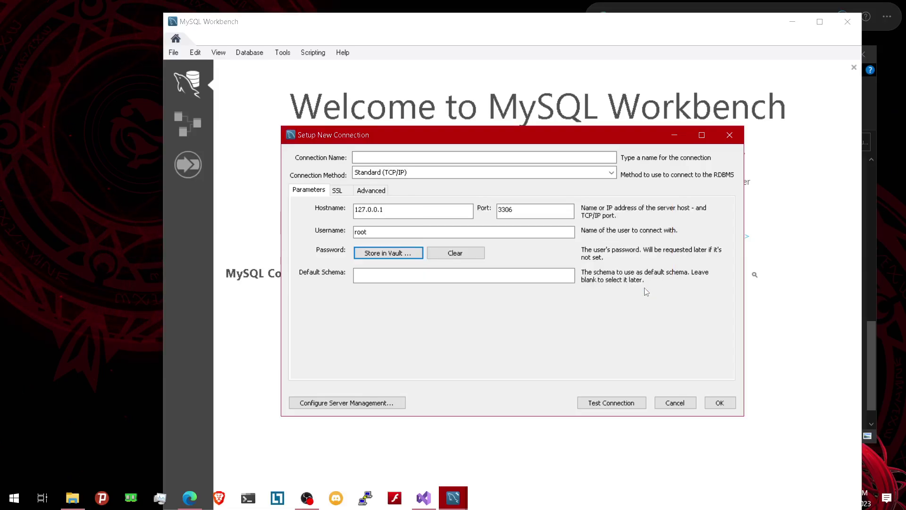
{"action": "left_click", "coordinate": [612, 405]}
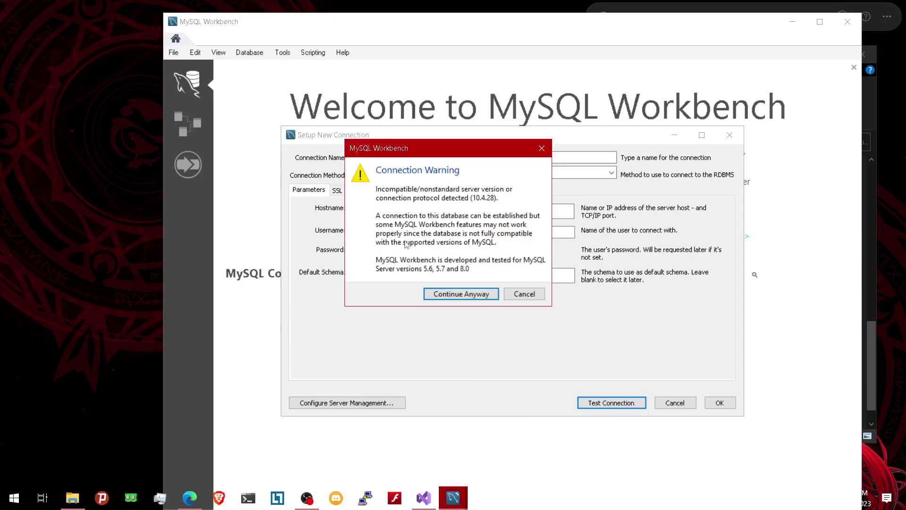
{"action": "left_click", "coordinate": [451, 295]}
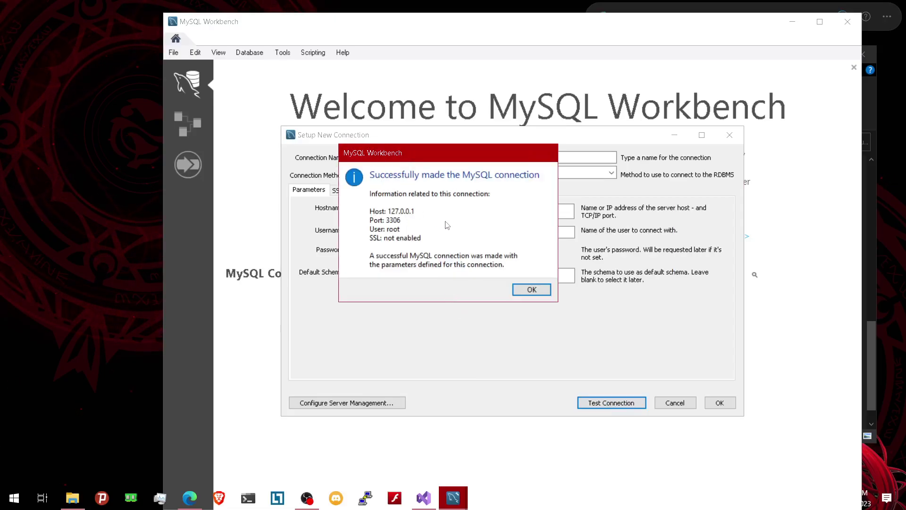
{"action": "left_click", "coordinate": [531, 290]}
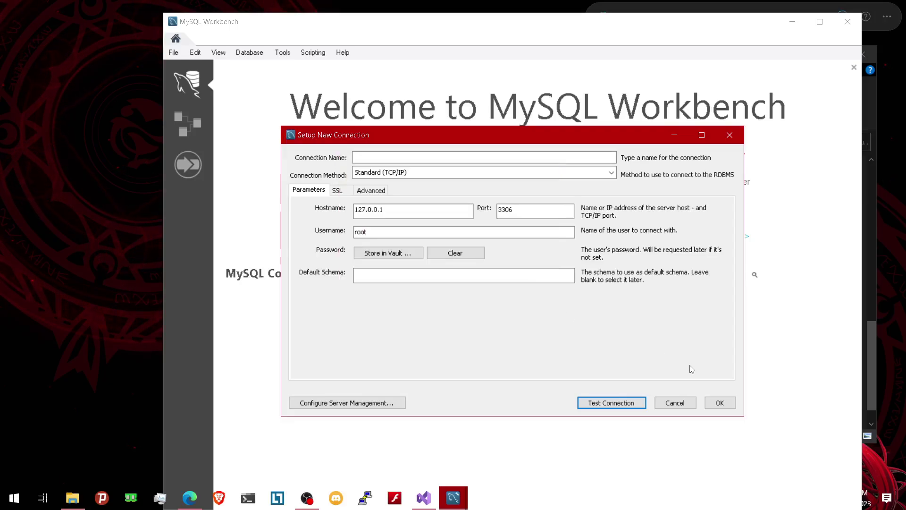
Step: Name the new connection "owl realms", save it and open it
{"action": "left_click", "coordinate": [719, 402]}
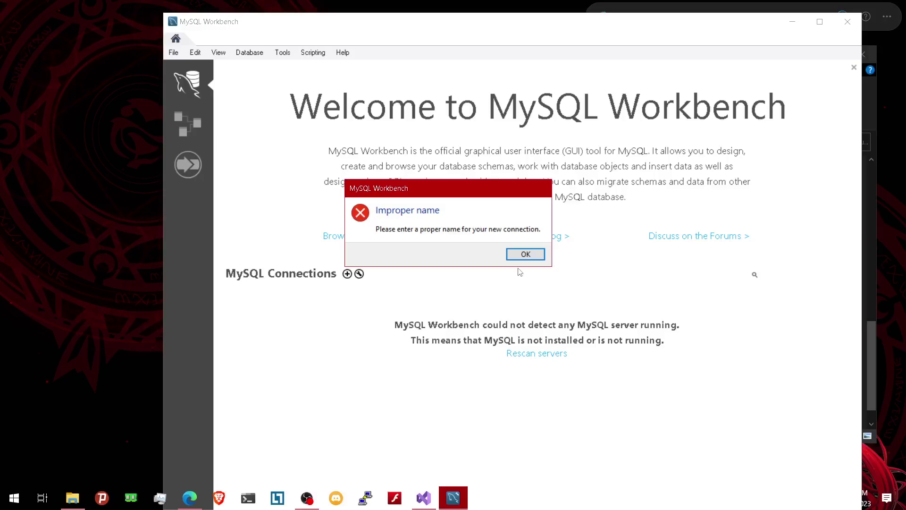
{"action": "left_click", "coordinate": [520, 253]}
{"action": "left_click", "coordinate": [447, 159]}
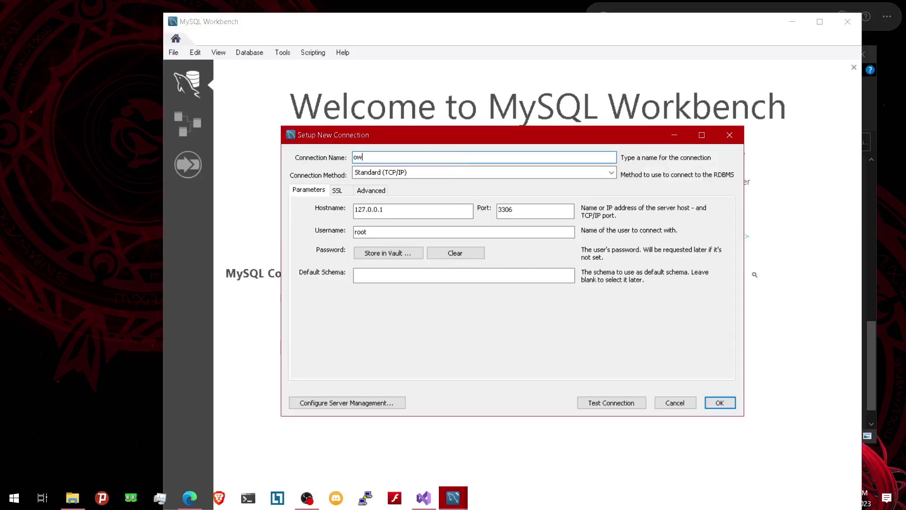
{"action": "type", "text": "owl realms"}
{"action": "left_click", "coordinate": [719, 403]}
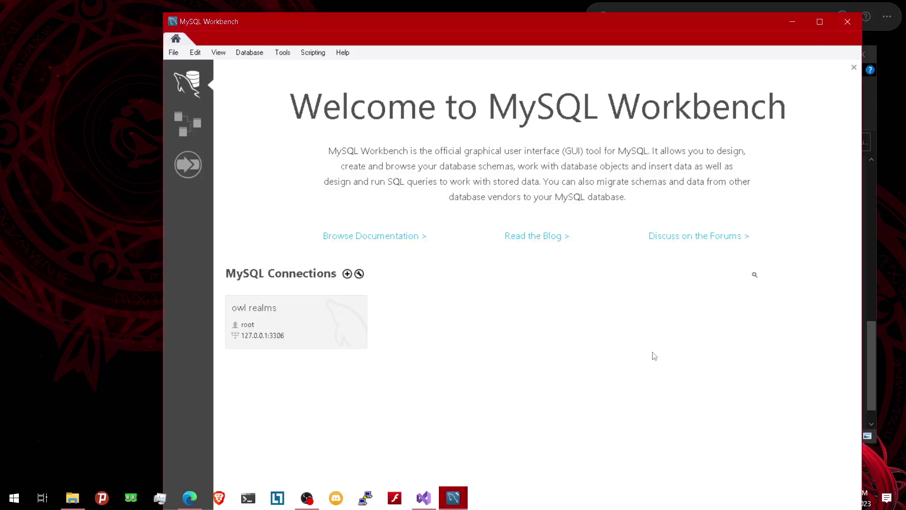
{"action": "left_click", "coordinate": [289, 326]}
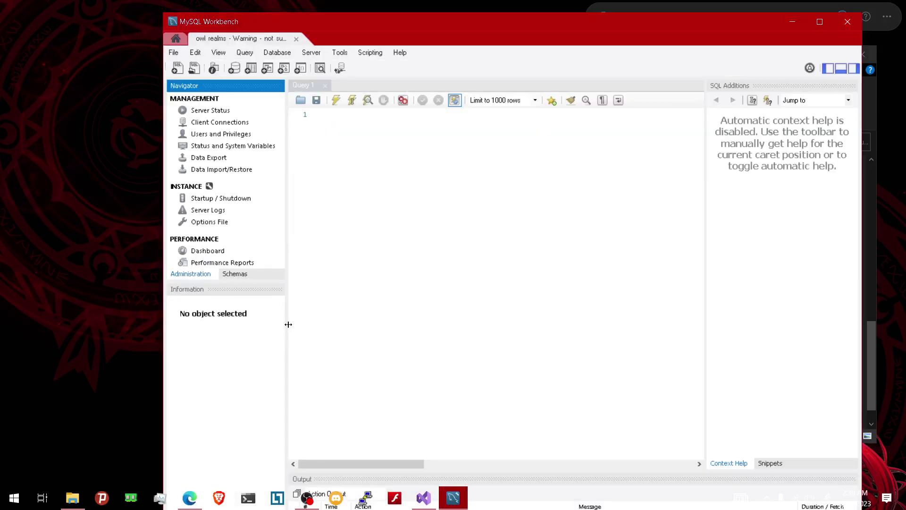
Step: Set up a data import from the self-contained file struct.sql in the inner Owl-Realms-Source-master folder under Downloads
{"action": "left_click", "coordinate": [237, 171]}
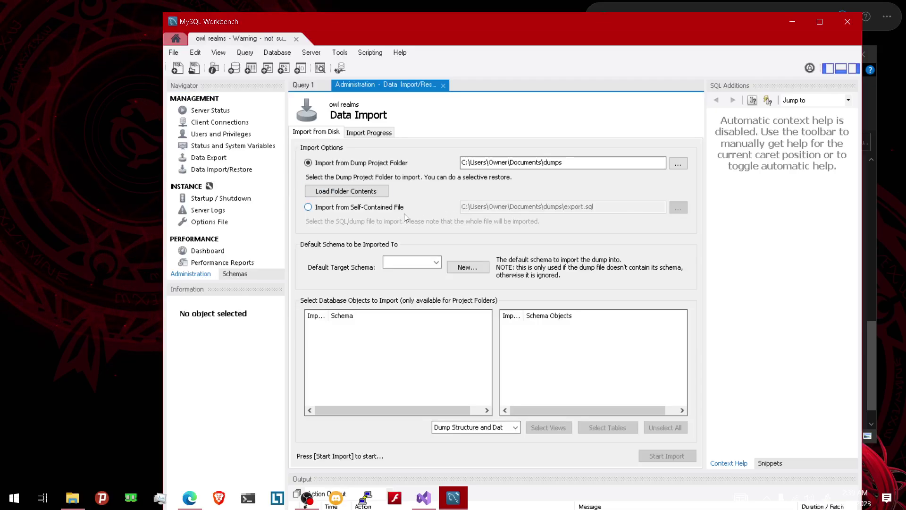
{"action": "left_click", "coordinate": [352, 209]}
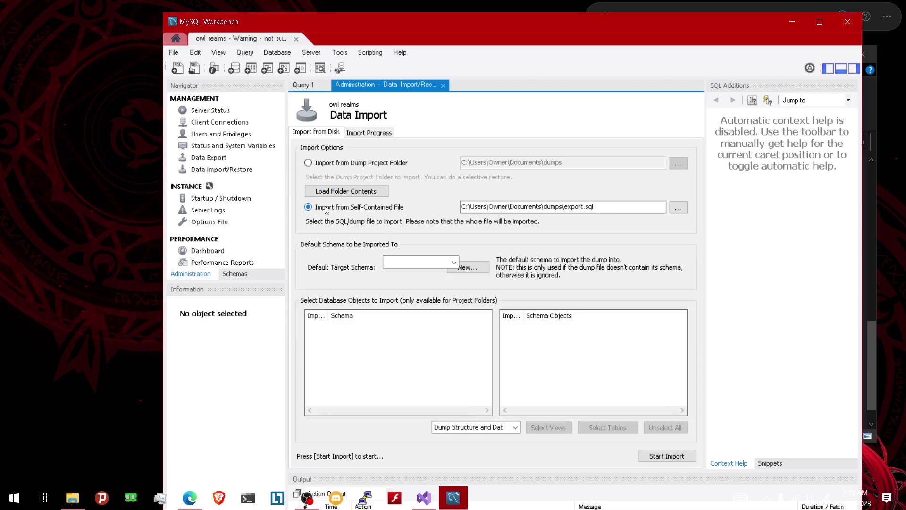
{"action": "left_click", "coordinate": [677, 207]}
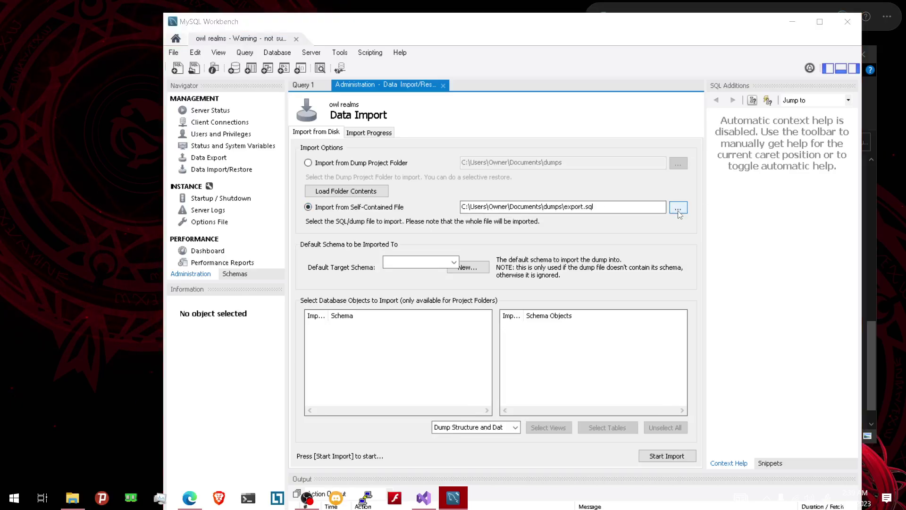
{"action": "scroll", "coordinate": [237, 163], "scroll_direction": "up", "scroll_amount": 3}
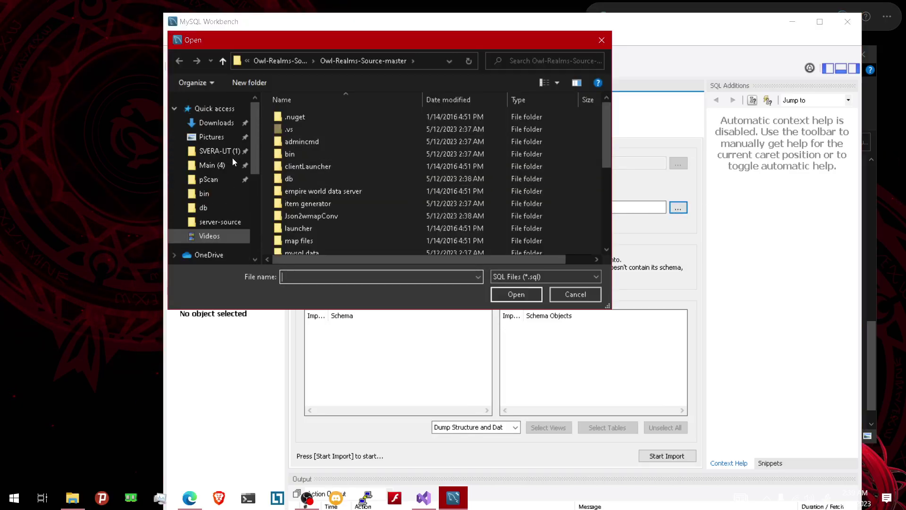
{"action": "left_click", "coordinate": [213, 122]}
{"action": "double_click", "coordinate": [305, 144]}
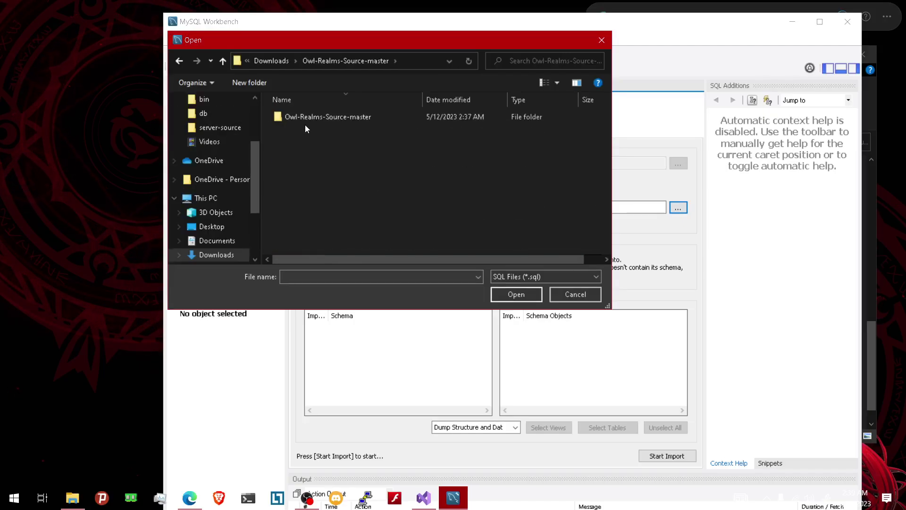
{"action": "double_click", "coordinate": [305, 120]}
{"action": "scroll", "coordinate": [306, 179], "scroll_direction": "down", "scroll_amount": 5}
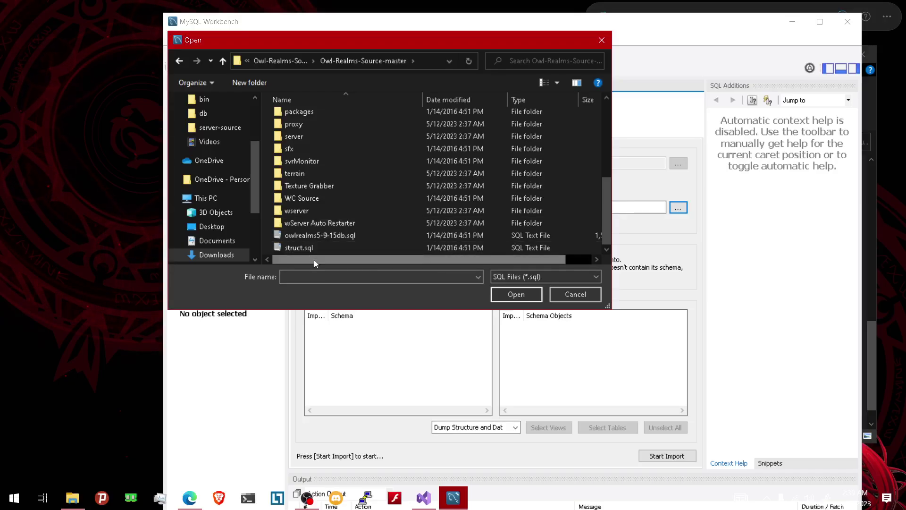
{"action": "left_click_drag", "start_coordinate": [314, 260], "coordinate": [352, 259]}
{"action": "double_click", "coordinate": [505, 248]}
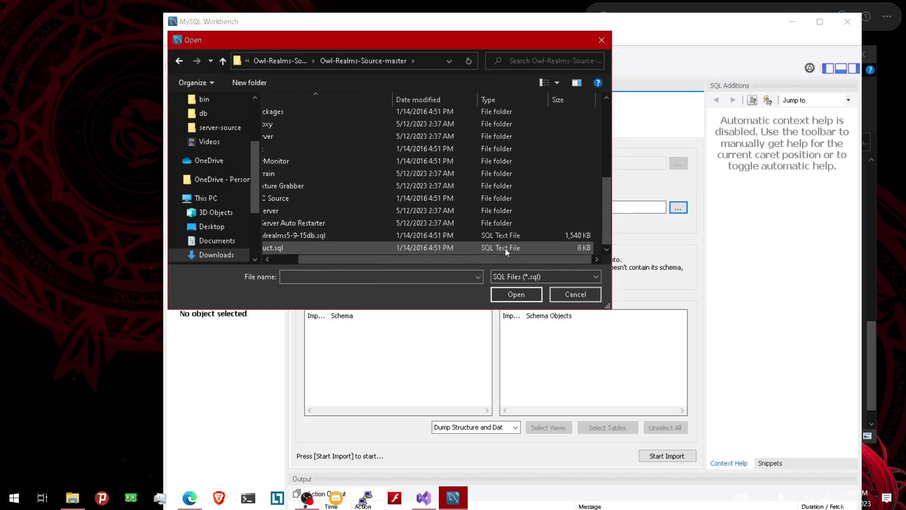
Step: Run the import as root with the password left blank and minimize MySQL Workbench
{"action": "left_click", "coordinate": [647, 455]}
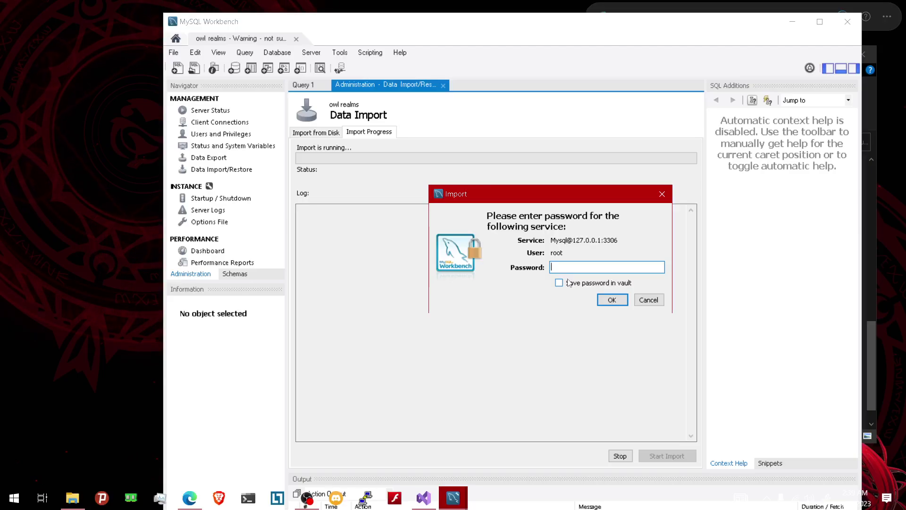
{"action": "left_click", "coordinate": [611, 300]}
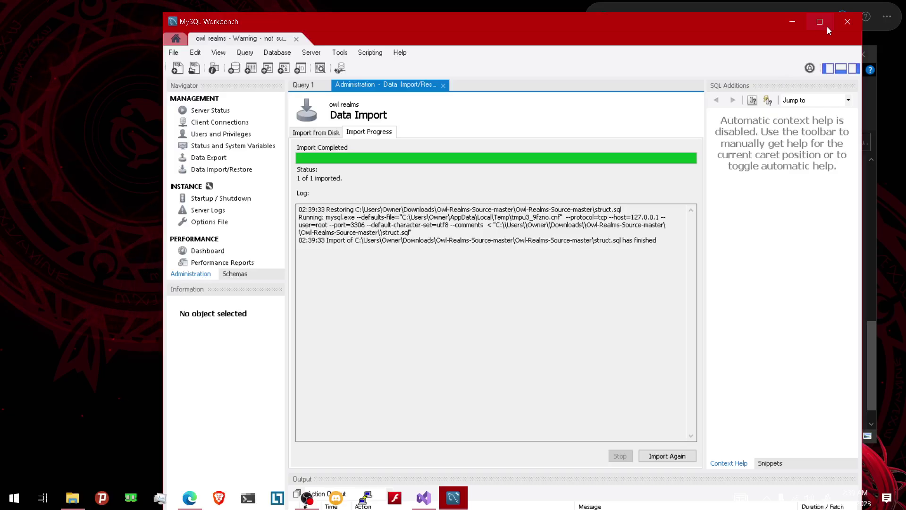
{"action": "left_click", "coordinate": [792, 22]}
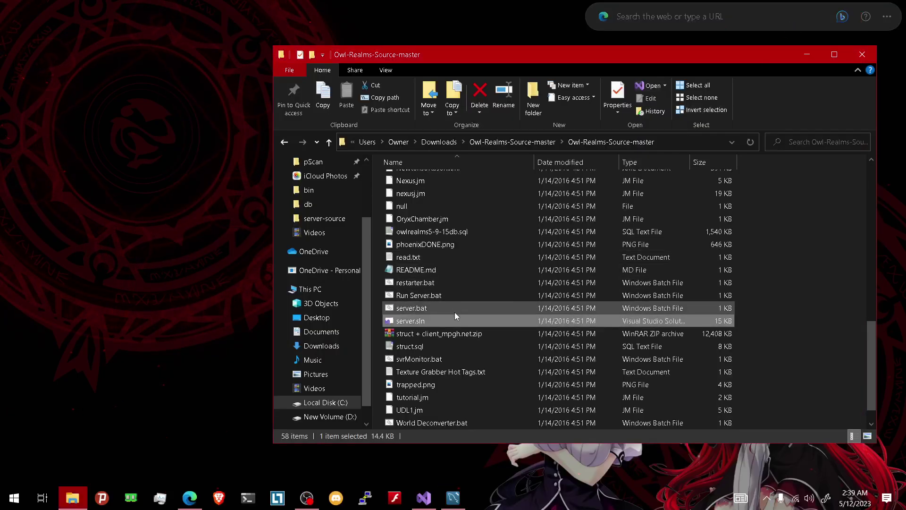
Step: Switch to File Explorer and run server.exe as administrator from the source's bin\Debug\Server folder
{"action": "scroll", "coordinate": [455, 354], "scroll_direction": "up", "scroll_amount": 13}
{"action": "scroll", "coordinate": [457, 352], "scroll_direction": "down", "scroll_amount": 2}
{"action": "scroll", "coordinate": [453, 340], "scroll_direction": "up", "scroll_amount": 2}
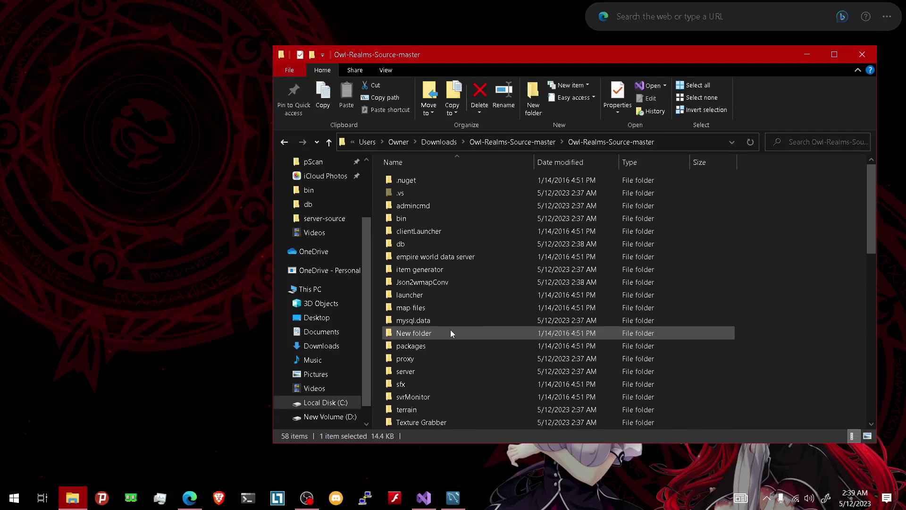
{"action": "double_click", "coordinate": [408, 219]}
{"action": "double_click", "coordinate": [415, 181]}
{"action": "double_click", "coordinate": [415, 181]}
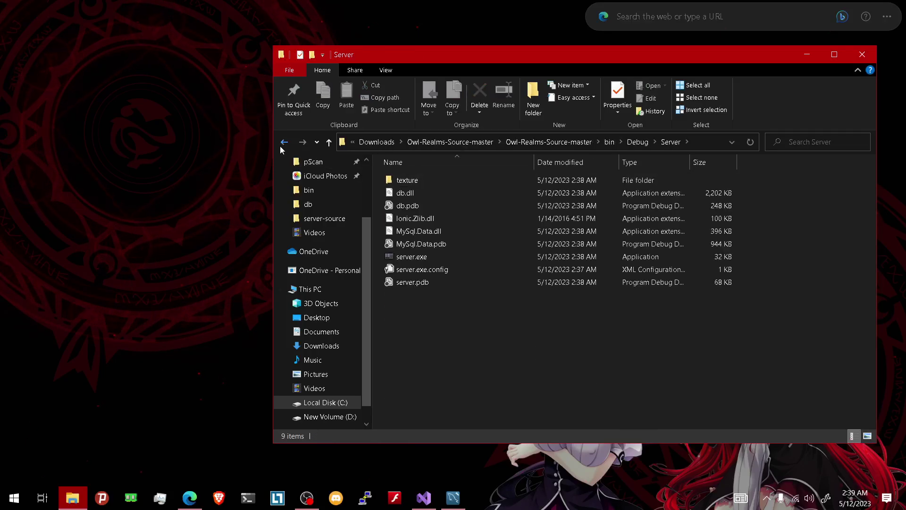
{"action": "right_click", "coordinate": [410, 257]}
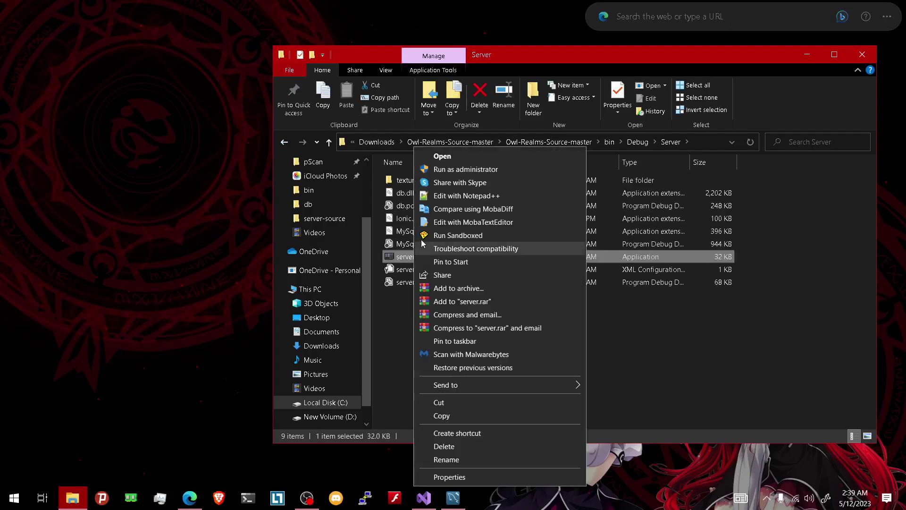
{"action": "left_click", "coordinate": [459, 175]}
{"action": "left_click", "coordinate": [647, 356]}
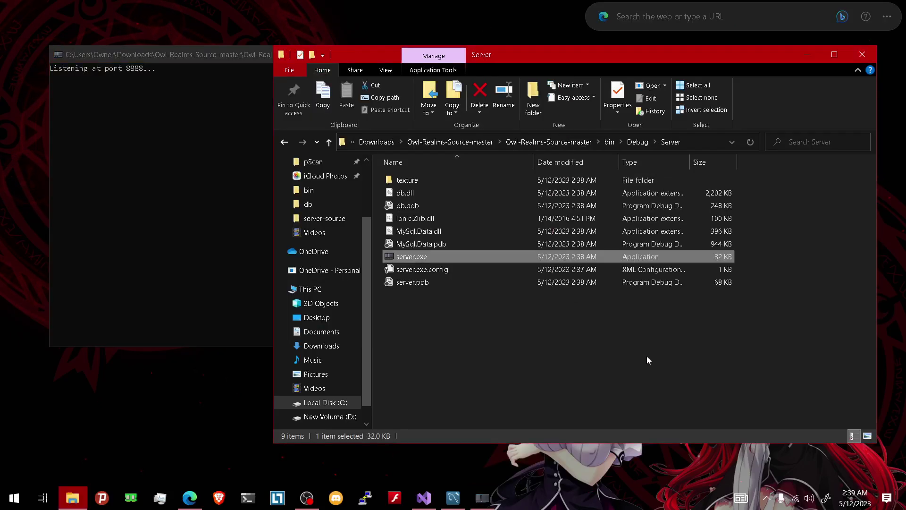
Step: Launch wServer.exe from the bin\Debug\wServer folder and bring File Explorer back in front
{"action": "left_click", "coordinate": [282, 141]}
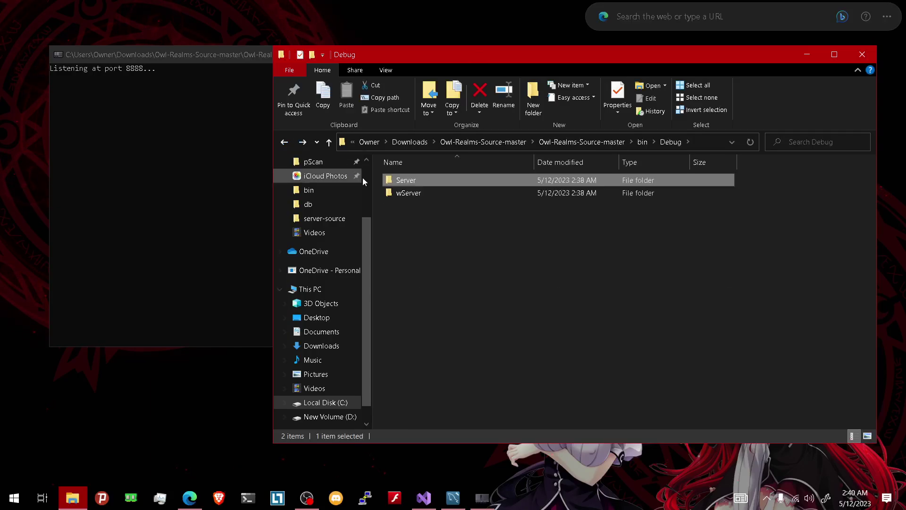
{"action": "double_click", "coordinate": [400, 194]}
{"action": "scroll", "coordinate": [406, 246], "scroll_direction": "down", "scroll_amount": 1}
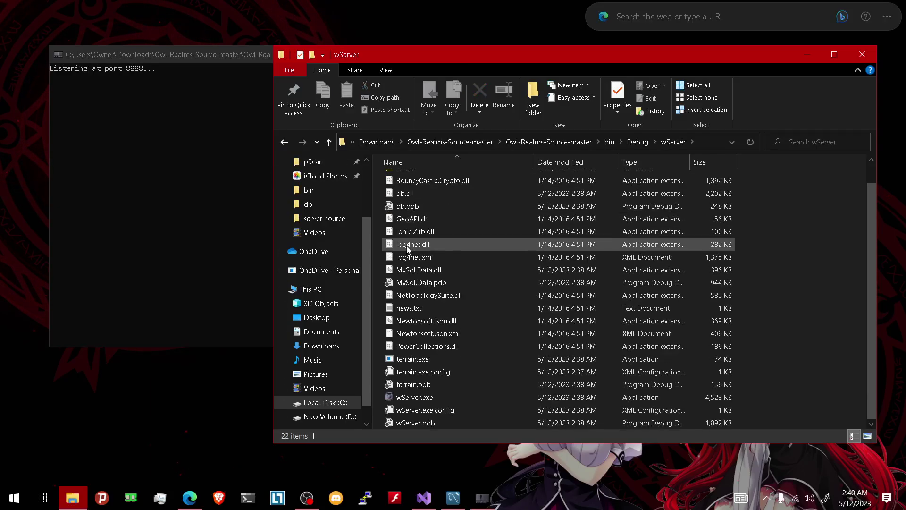
{"action": "right_click", "coordinate": [402, 400]}
{"action": "left_click", "coordinate": [403, 402]}
{"action": "double_click", "coordinate": [404, 398]}
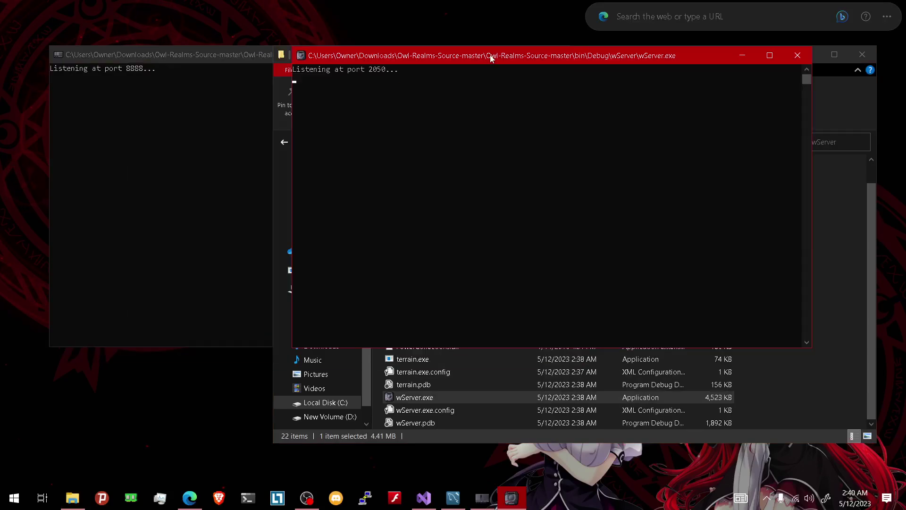
{"action": "left_click", "coordinate": [819, 355]}
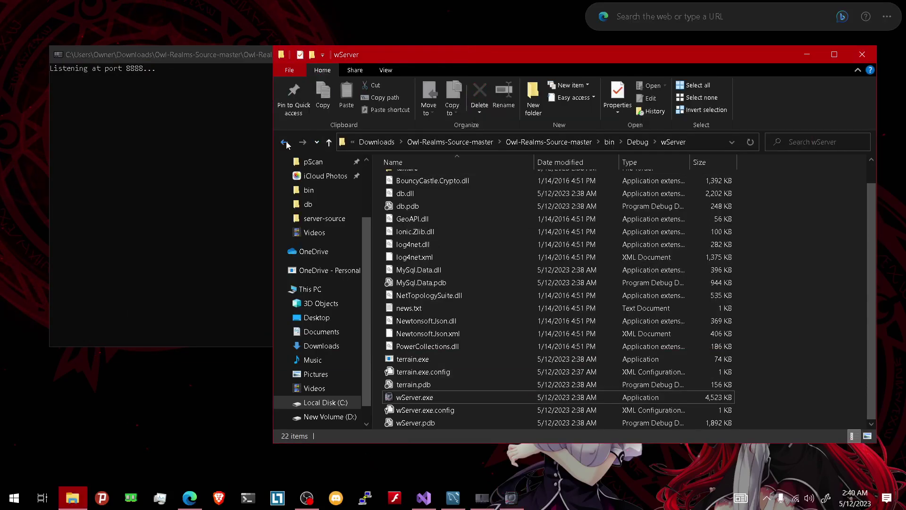
Step: Return to the inner Owl-Realms-Source-master folder and open localhost.swf in Adobe Flash Player 11
{"action": "left_click", "coordinate": [284, 141]}
{"action": "left_click", "coordinate": [284, 141]}
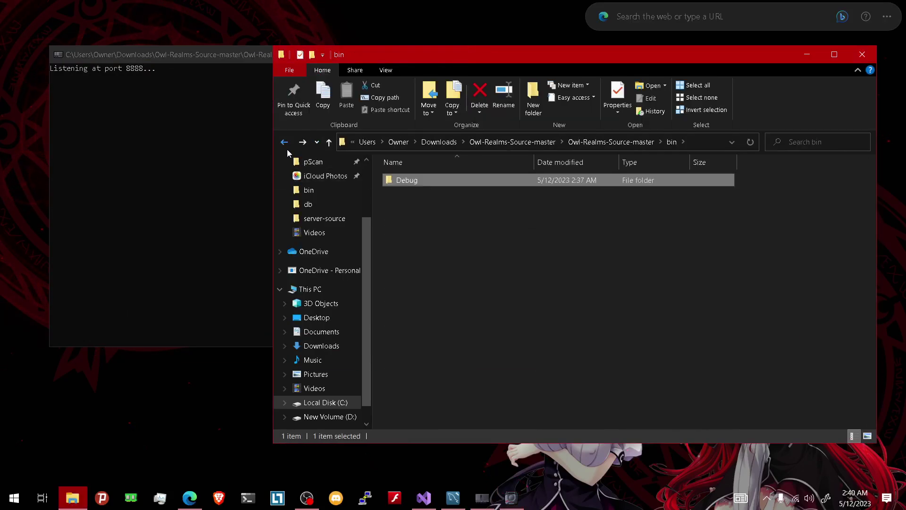
{"action": "left_click", "coordinate": [284, 142]}
{"action": "scroll", "coordinate": [482, 233], "scroll_direction": "down", "scroll_amount": 5}
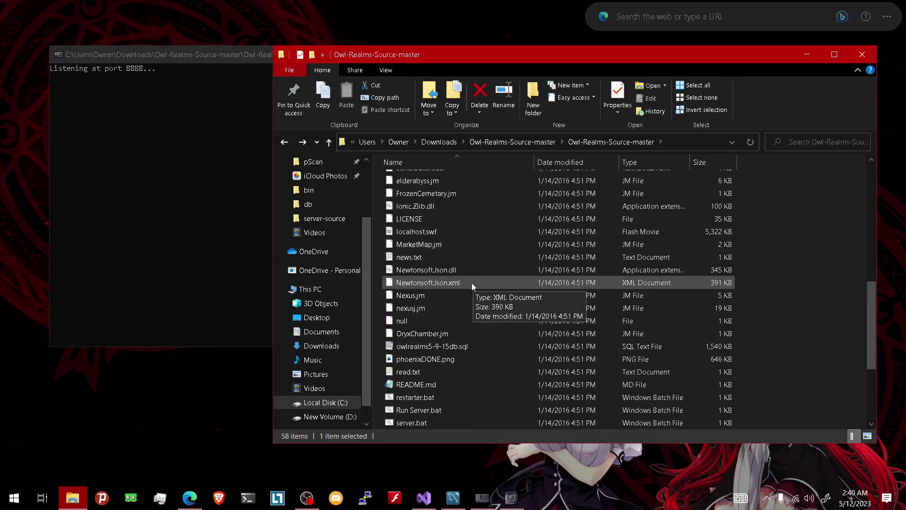
{"action": "double_click", "coordinate": [422, 237]}
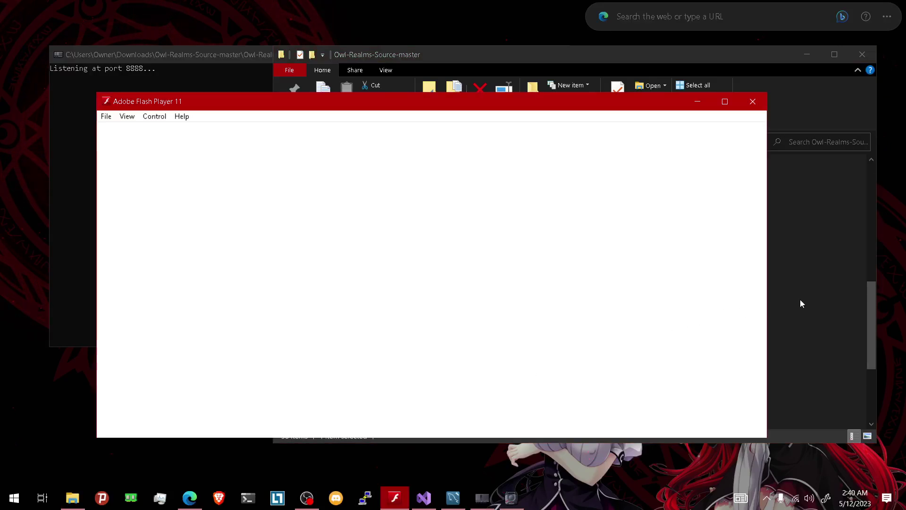
{"action": "left_click", "coordinate": [800, 304]}
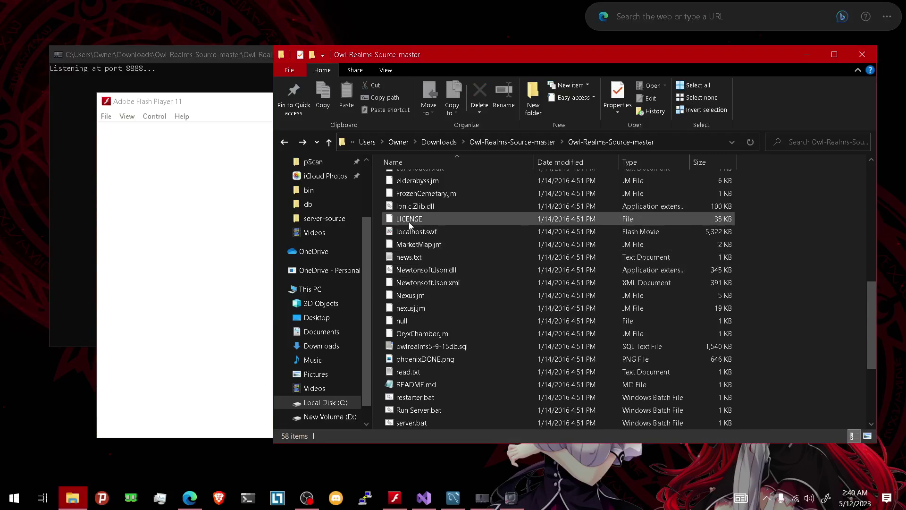
Step: Reposition the Flash Player window, enter the game's Nexus and move the character to test the server
{"action": "left_click", "coordinate": [208, 243]}
{"action": "left_click_drag", "start_coordinate": [338, 109], "coordinate": [488, 93]}
{"action": "left_click", "coordinate": [481, 429]}
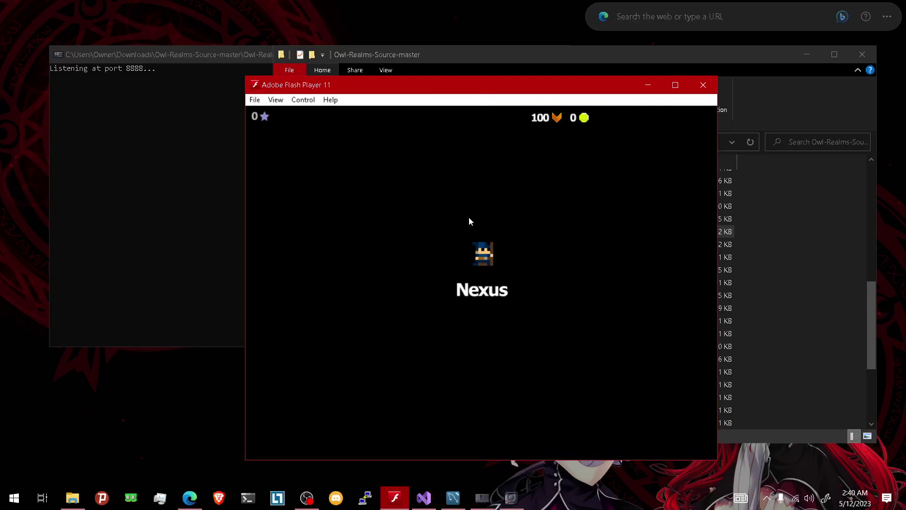
{"action": "key", "text": "a"}
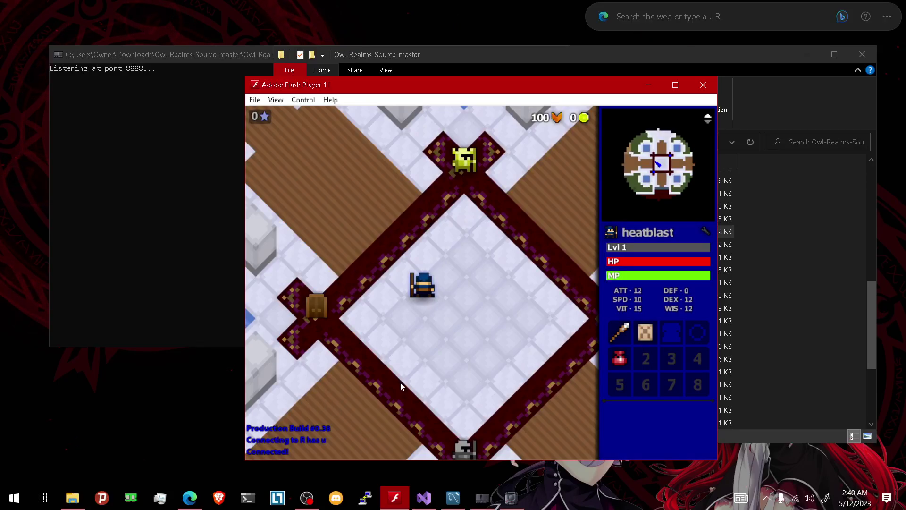
Step: Launch HeidiSQL and delete the existing Unnamed session, confirming the deletion
{"action": "key", "text": "super"}
{"action": "type", "text": "heidi"}
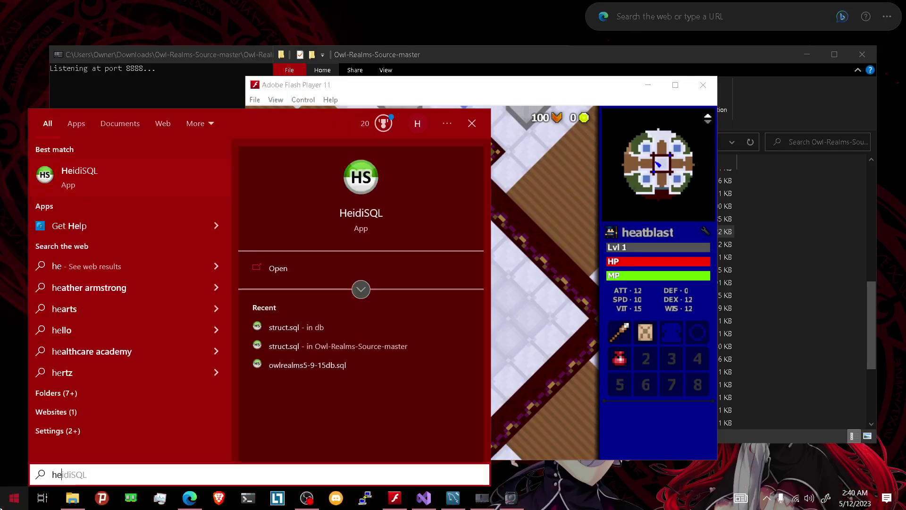
{"action": "key", "text": "Return"}
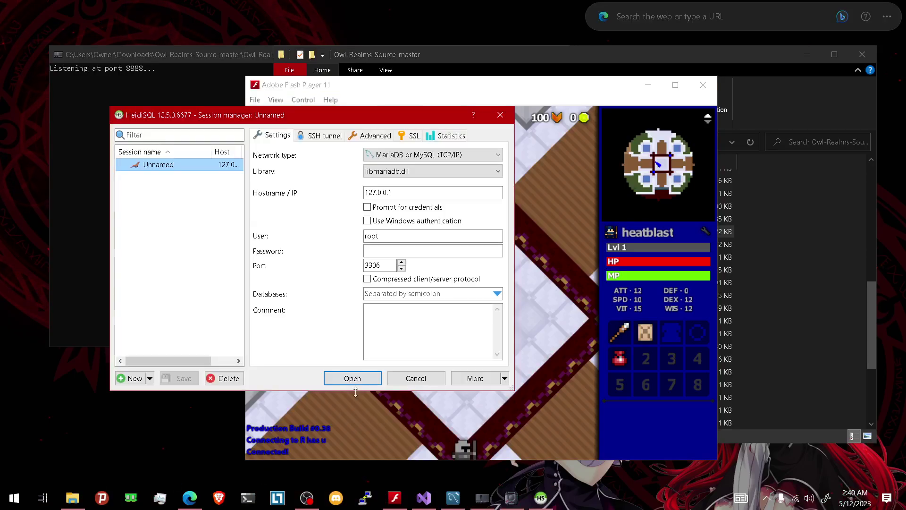
{"action": "left_click", "coordinate": [217, 379]}
{"action": "left_click", "coordinate": [481, 248]}
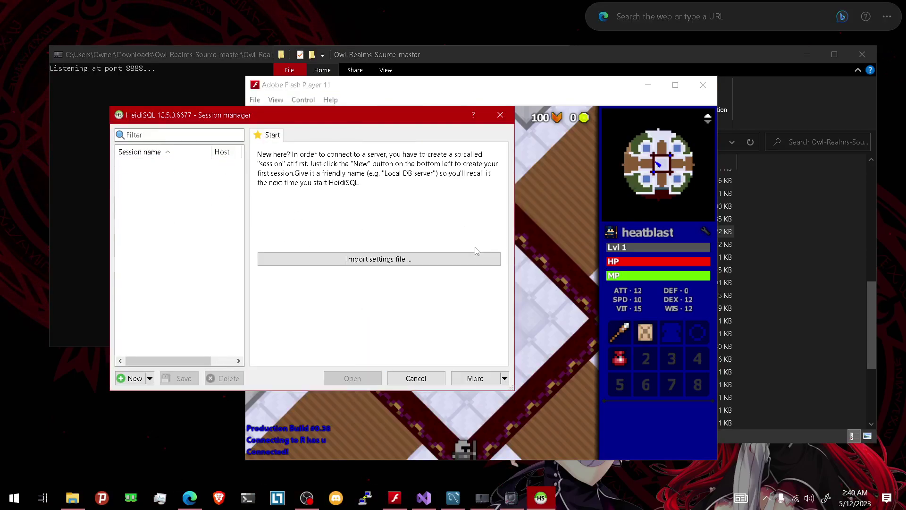
Step: Create a new session to 127.0.0.1 on port 3306 as root with a blank password and open it
{"action": "left_click", "coordinate": [123, 383]}
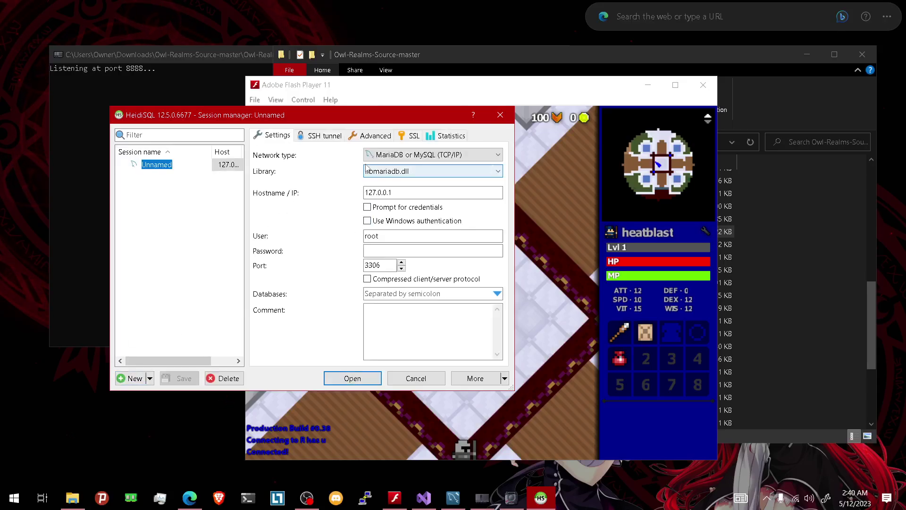
{"action": "left_click", "coordinate": [369, 250]}
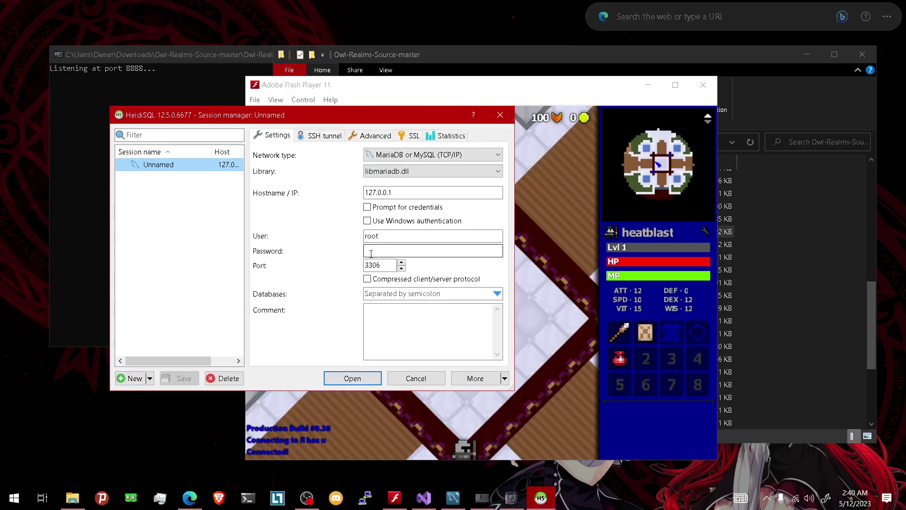
{"action": "left_click", "coordinate": [341, 379]}
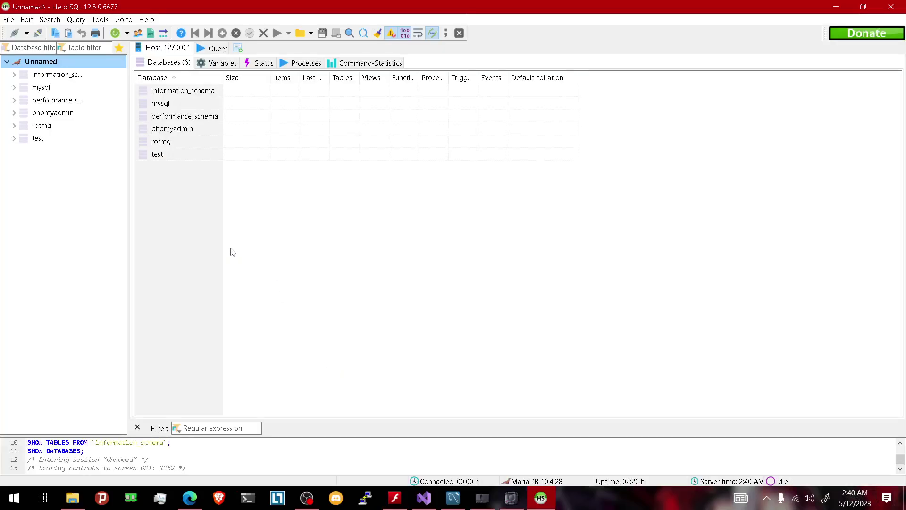
Step: Examine the contents of the rotmg, phpmyadmin, performance_schema, mysql, information_schema and test databases
{"action": "left_click", "coordinate": [40, 126]}
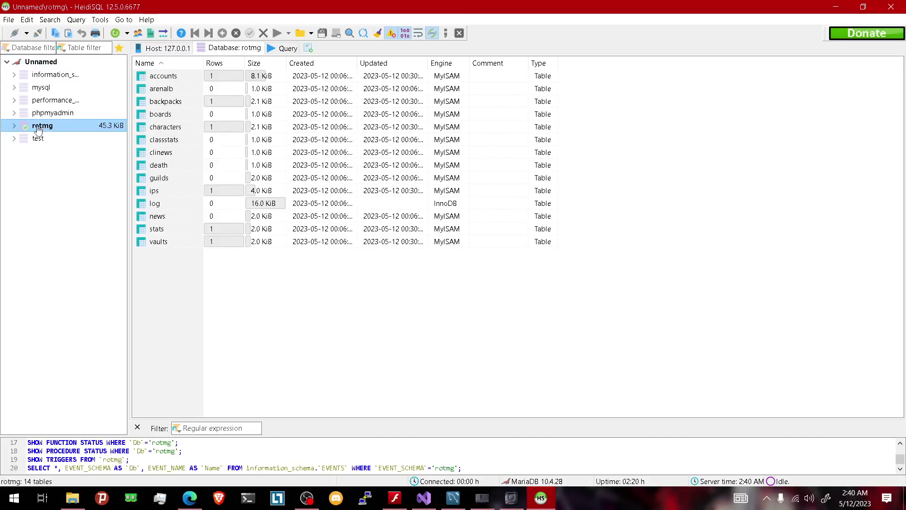
{"action": "left_click", "coordinate": [47, 113]}
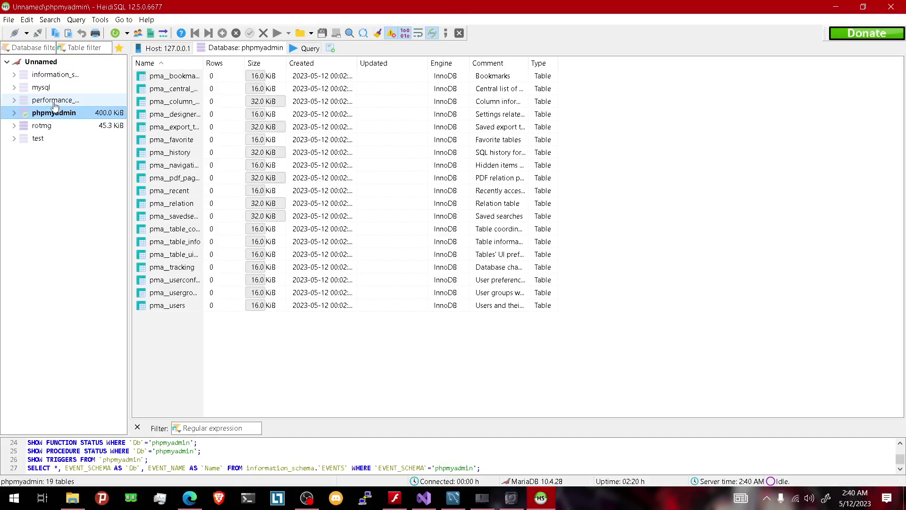
{"action": "left_click", "coordinate": [57, 99]}
{"action": "left_click", "coordinate": [59, 89]}
{"action": "left_click", "coordinate": [61, 76]}
{"action": "left_click", "coordinate": [62, 125]}
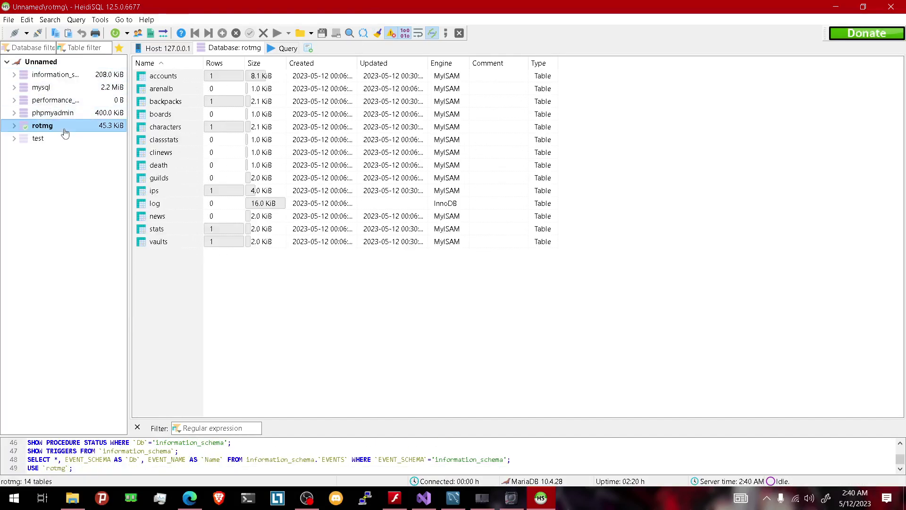
{"action": "left_click", "coordinate": [61, 138]}
{"action": "left_click", "coordinate": [58, 114]}
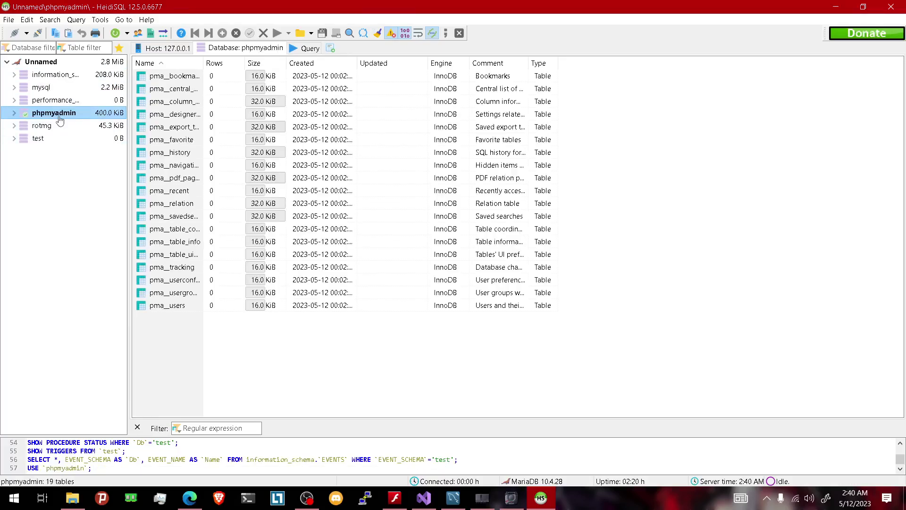
{"action": "left_click", "coordinate": [58, 125]}
{"action": "left_click", "coordinate": [58, 114]}
{"action": "left_click", "coordinate": [57, 99]}
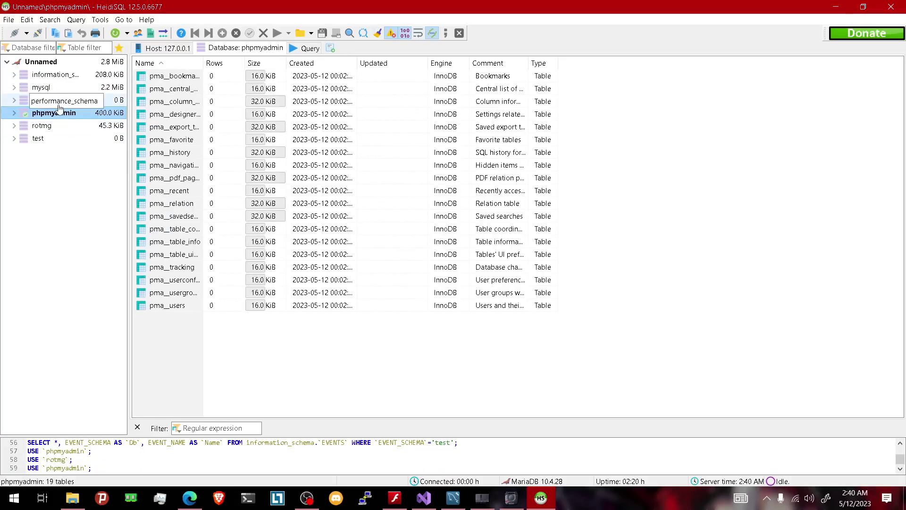
Step: Look through the table lists of the mysql, performance_schema, phpmyadmin and test databases once more
{"action": "left_click", "coordinate": [62, 87]}
{"action": "left_click", "coordinate": [94, 100]}
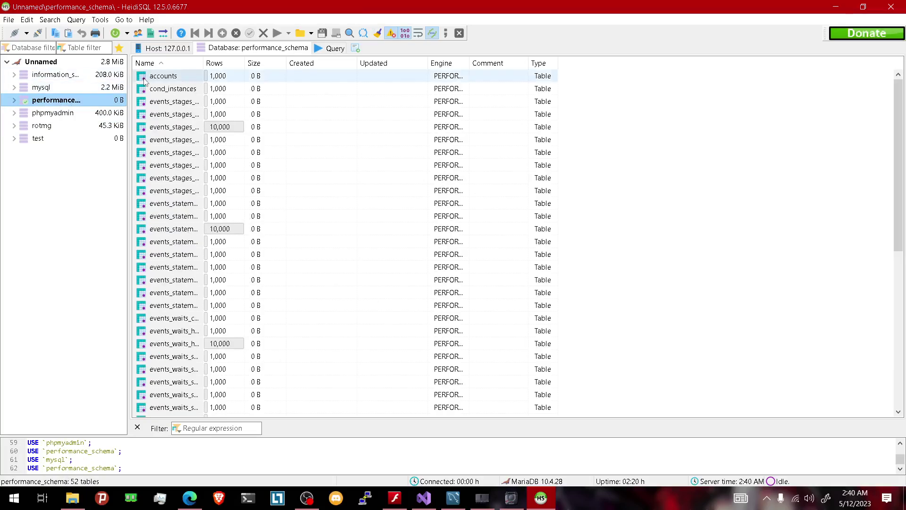
{"action": "left_click", "coordinate": [66, 113]}
{"action": "left_click", "coordinate": [49, 138]}
Step: Open the accounts table of the rotmg database and display its data rows
{"action": "left_click", "coordinate": [53, 126]}
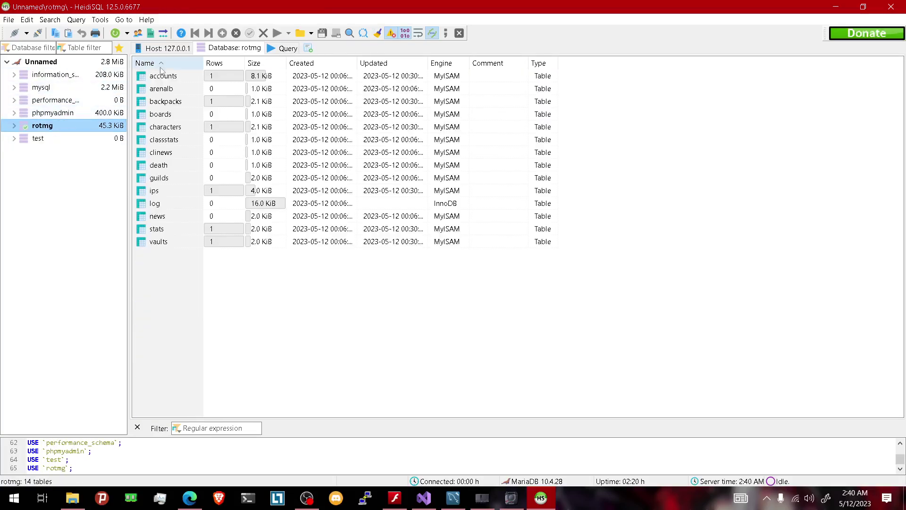
{"action": "double_click", "coordinate": [151, 72]}
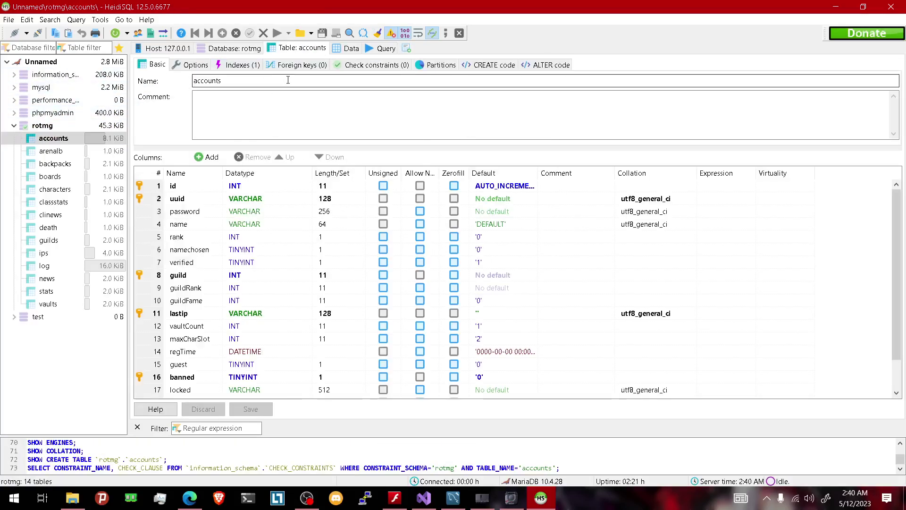
{"action": "left_click", "coordinate": [350, 49]}
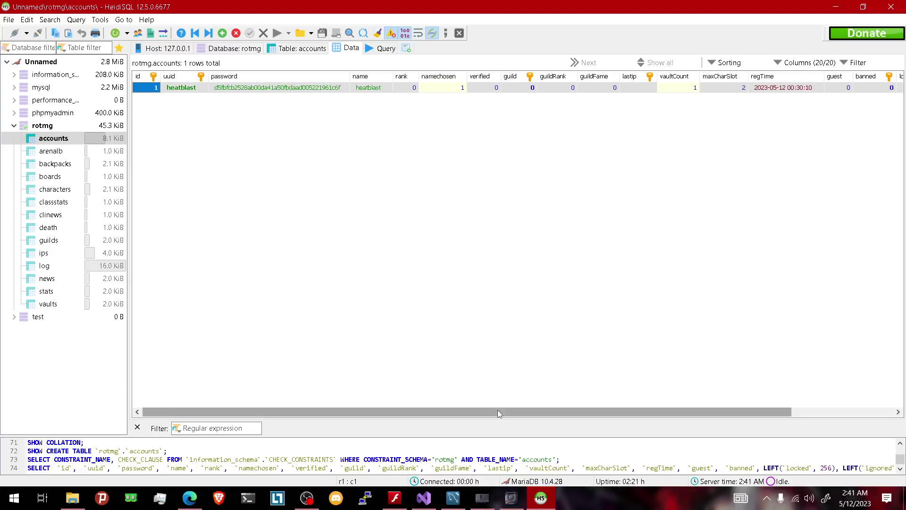
{"action": "left_click_drag", "start_coordinate": [498, 409], "coordinate": [547, 418]}
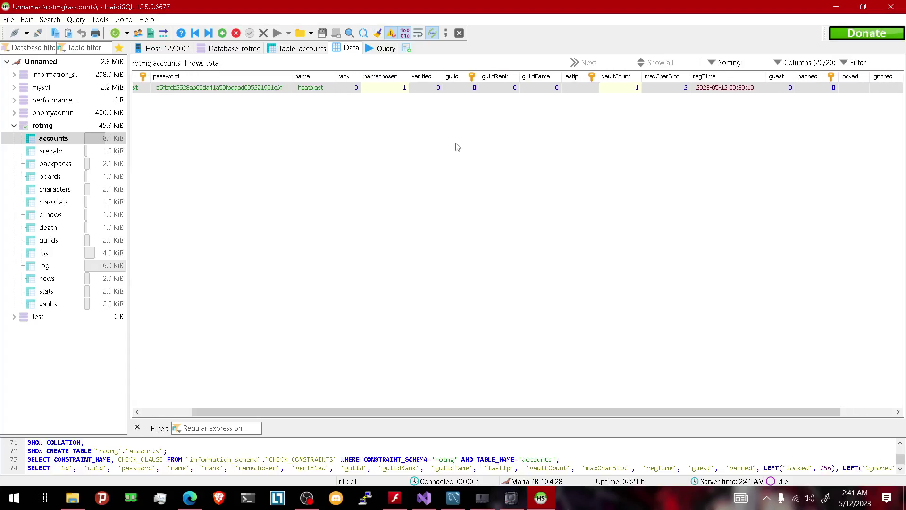
Step: Set the rank of the only account row to 1000 and post the change to the database
{"action": "double_click", "coordinate": [354, 88]}
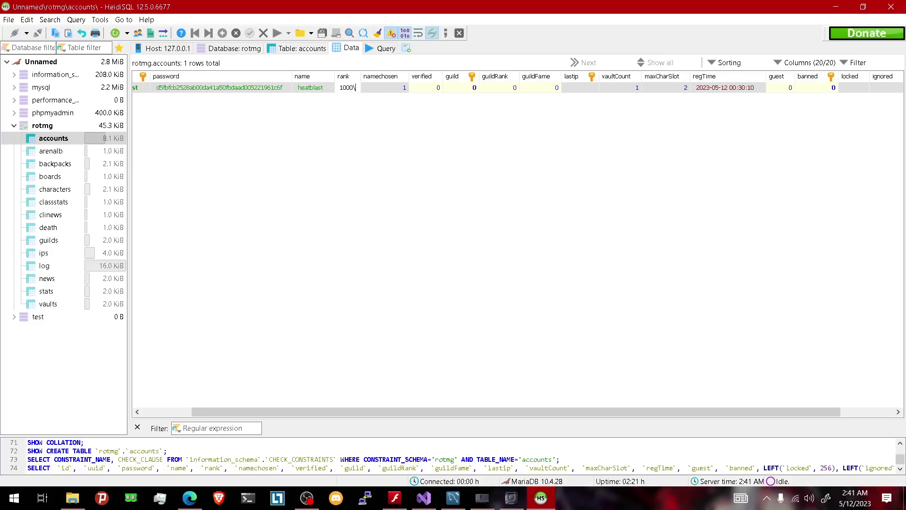
{"action": "key", "text": "Return"}
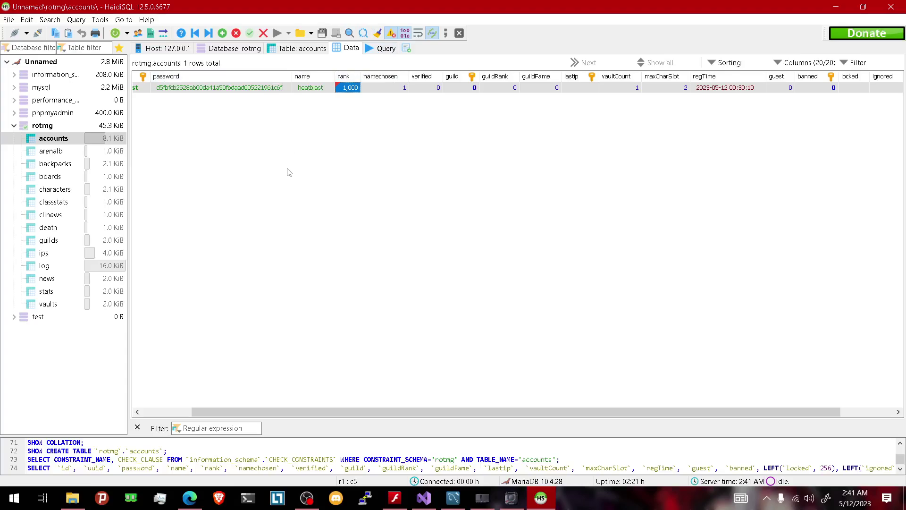
{"action": "left_click", "coordinate": [250, 34]}
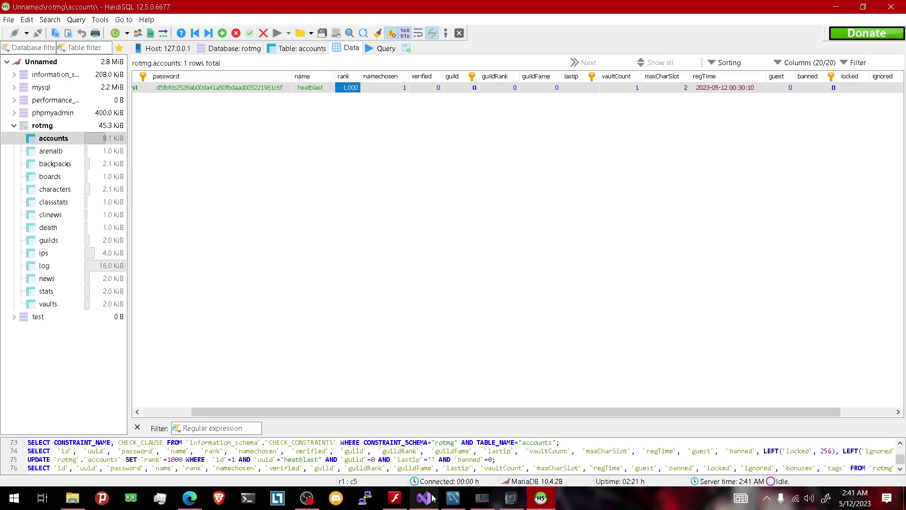
Step: Switch to Adobe Flash Player, leave the current game session and re-enter the game with the same character
{"action": "left_click", "coordinate": [395, 498]}
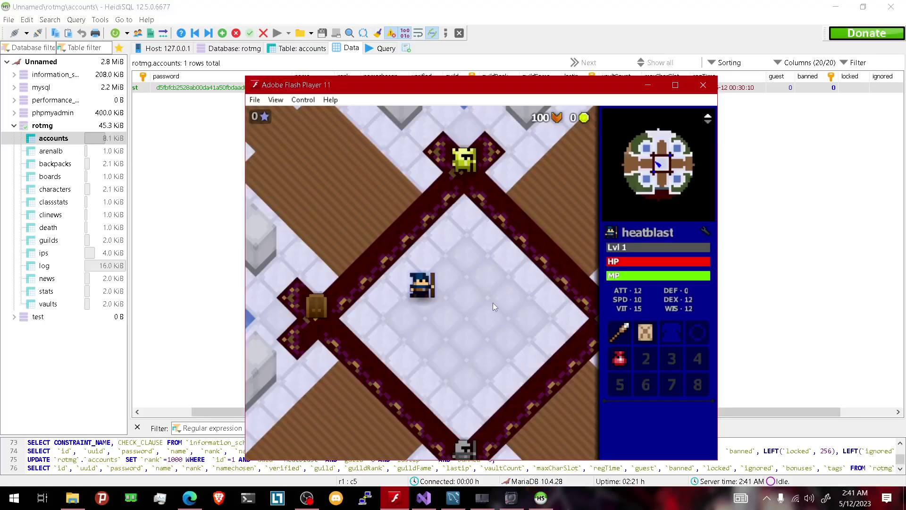
{"action": "key", "text": "Escape"}
{"action": "left_click", "coordinate": [644, 426]}
{"action": "left_click", "coordinate": [321, 175]}
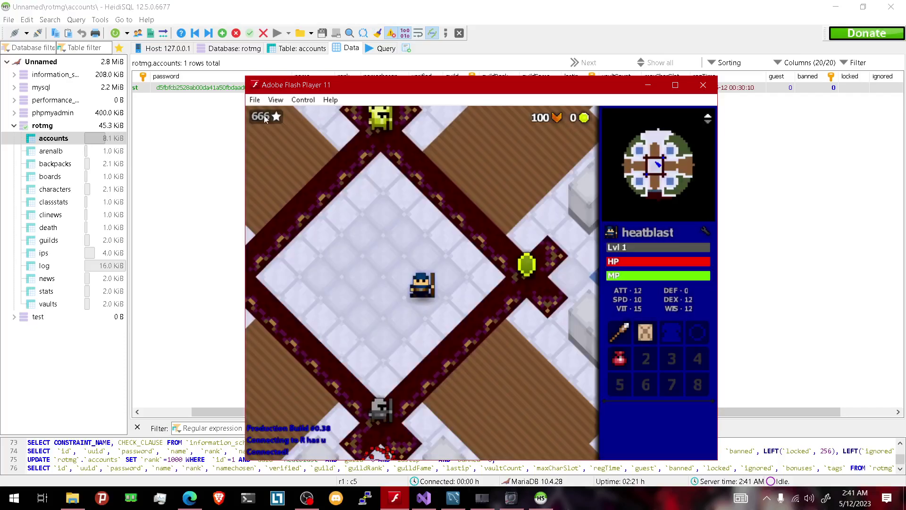
Step: Run the /help command in the game chat to list the chat commands
{"action": "key", "text": "Return"}
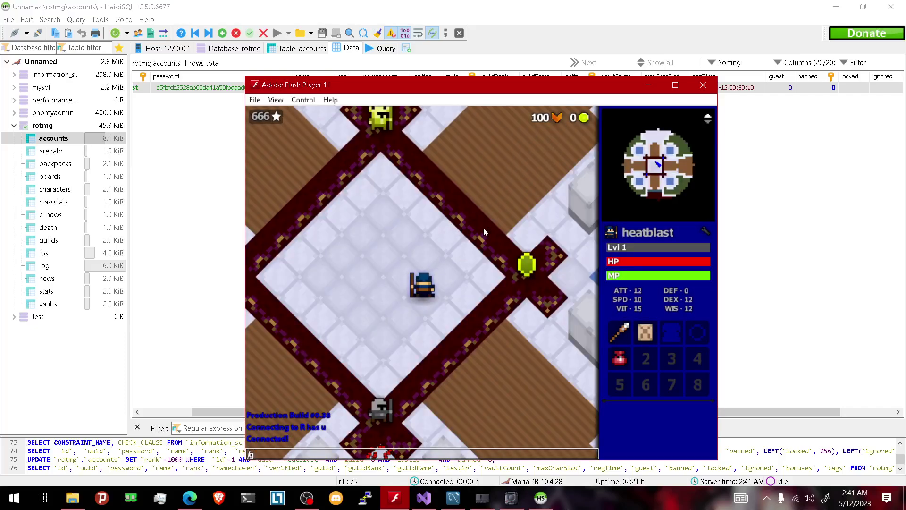
{"action": "type", "text": "/help"}
{"action": "key", "text": "Return"}
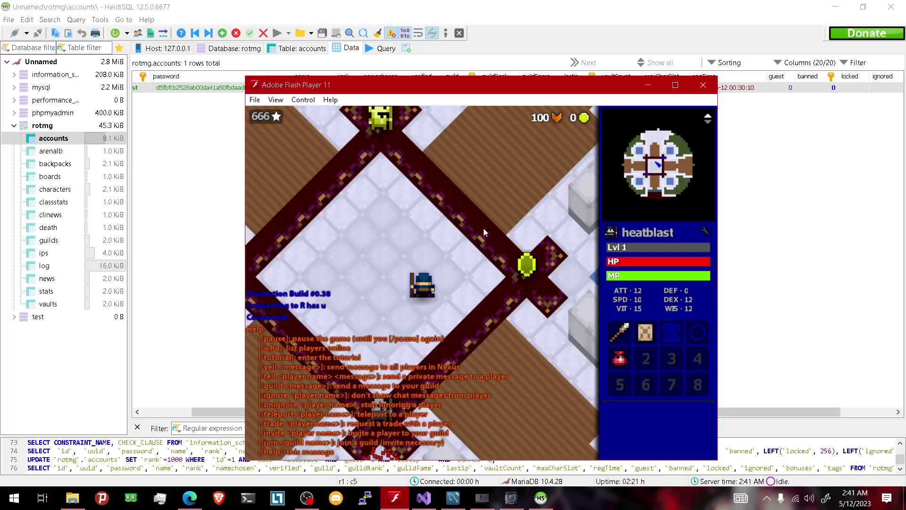
Step: Give the character a bow with the chat command /give lightning bow and place it in inventory slot 3
{"action": "type", "text": "/give"}
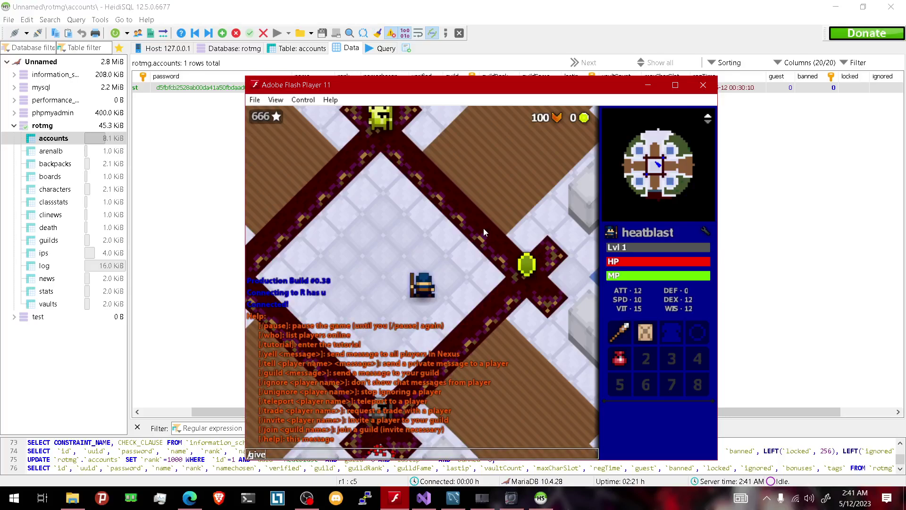
{"action": "type", "text": " lightni"}
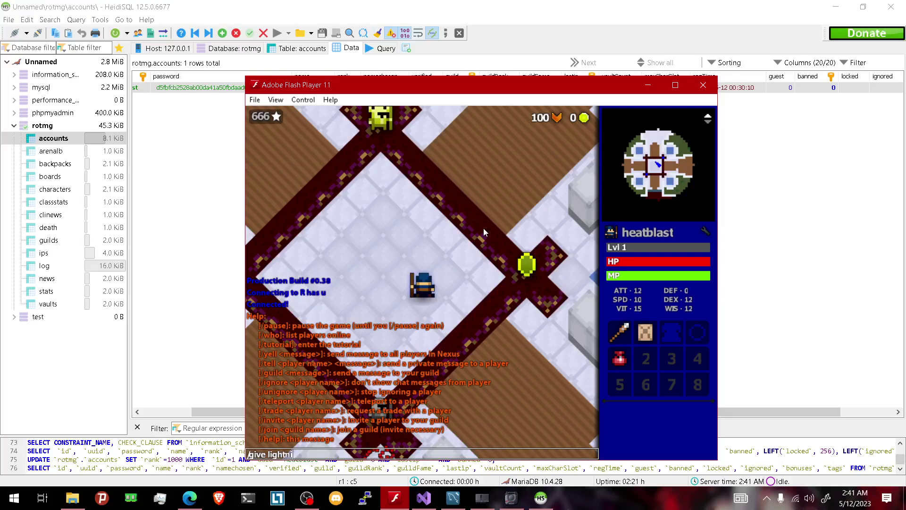
{"action": "type", "text": "ng bow"}
{"action": "key", "text": "Return"}
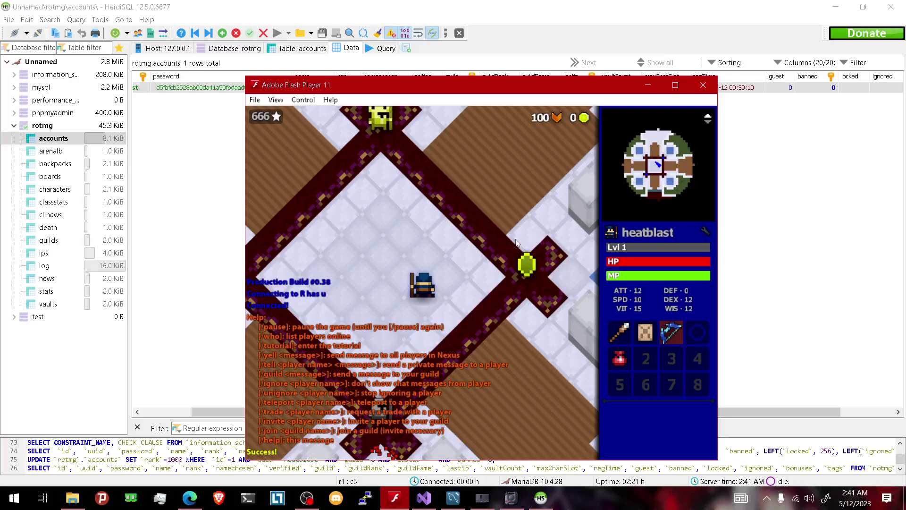
{"action": "left_click_drag", "start_coordinate": [671, 333], "coordinate": [669, 363]}
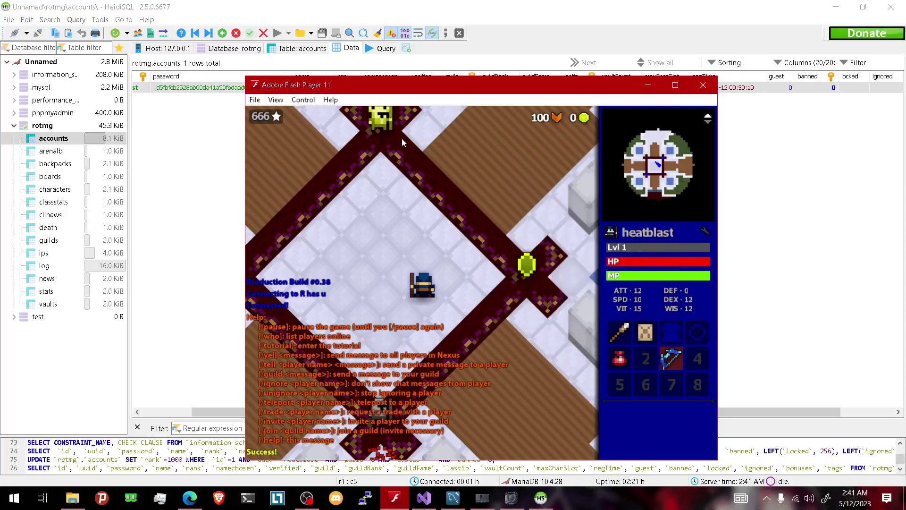
{"action": "left_click_drag", "start_coordinate": [413, 92], "coordinate": [537, 74]}
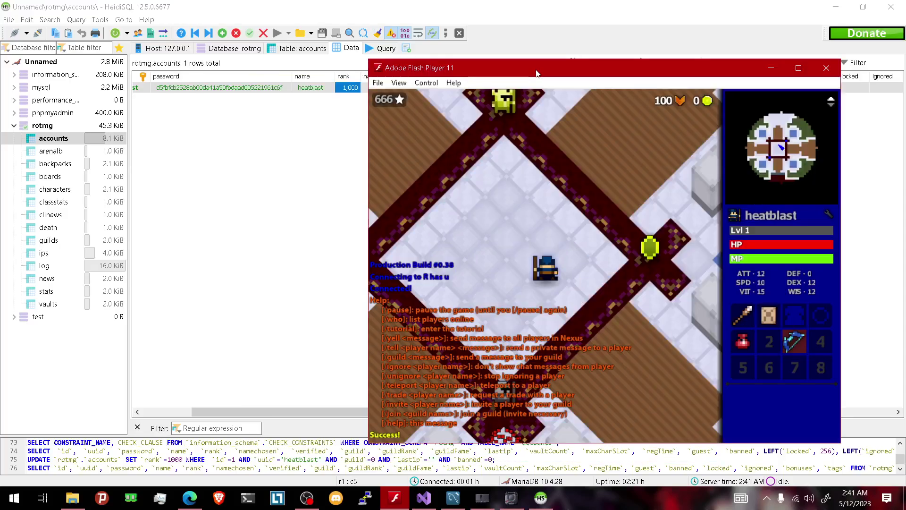